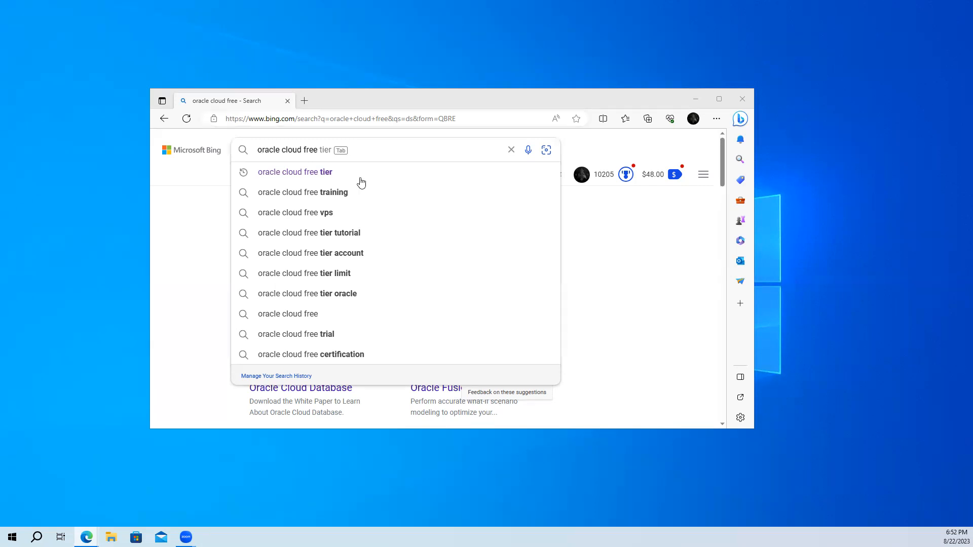
# Search Bing for 'oracle cloud free' and scroll down to the Cloud Free Tier | Oracle result.
pyautogui.click(204, 301)
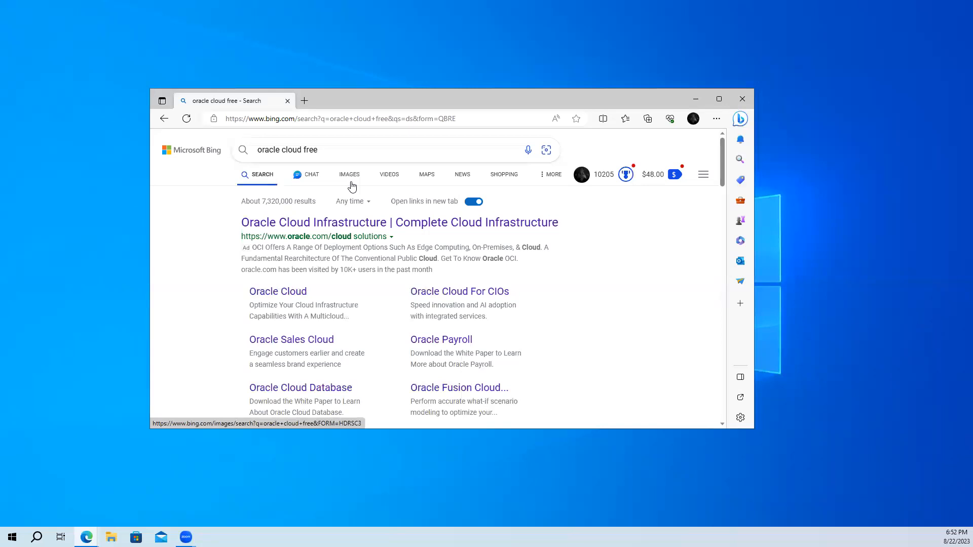
pyautogui.click(330, 147)
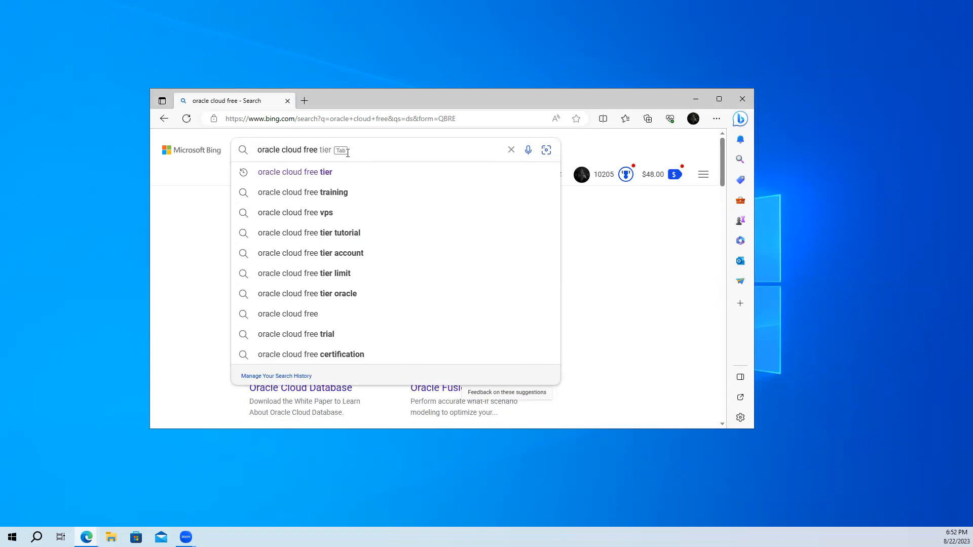
pyautogui.press('Return')
pyautogui.scroll(-5, 293, 263)
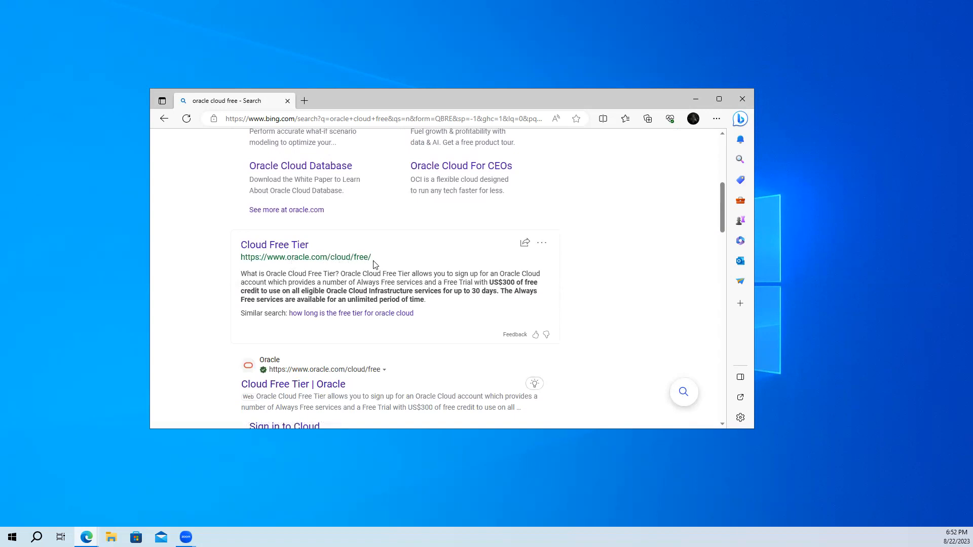
pyautogui.scroll(-2, 344, 264)
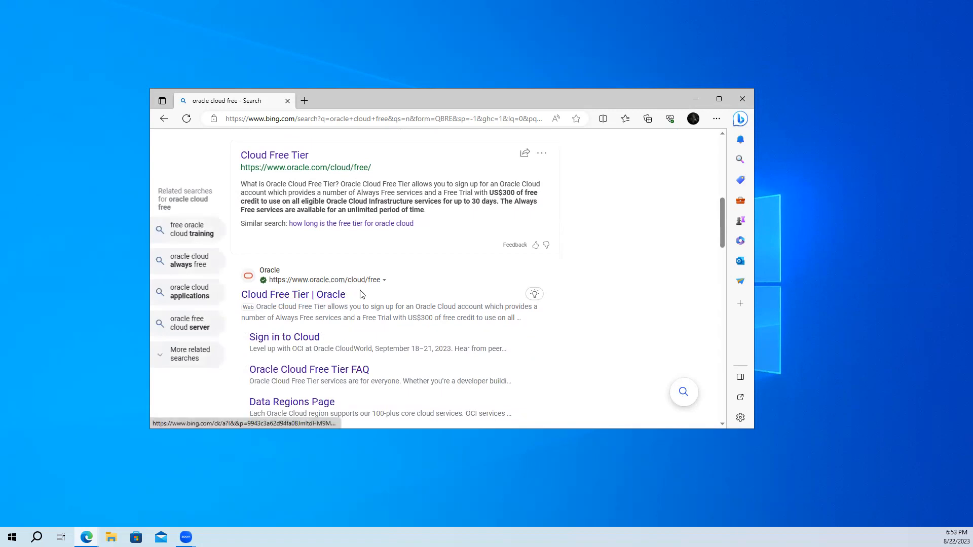
# Open Oracle's Cloud Free Tier page, try the Start for free sign-up form, then return to the Free Tier page.
pyautogui.click(301, 297)
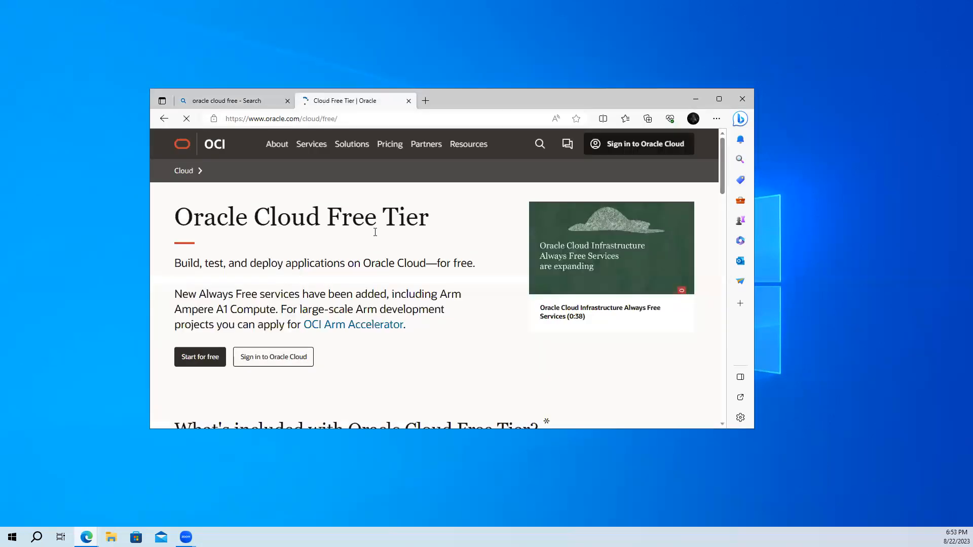
pyautogui.click(200, 362)
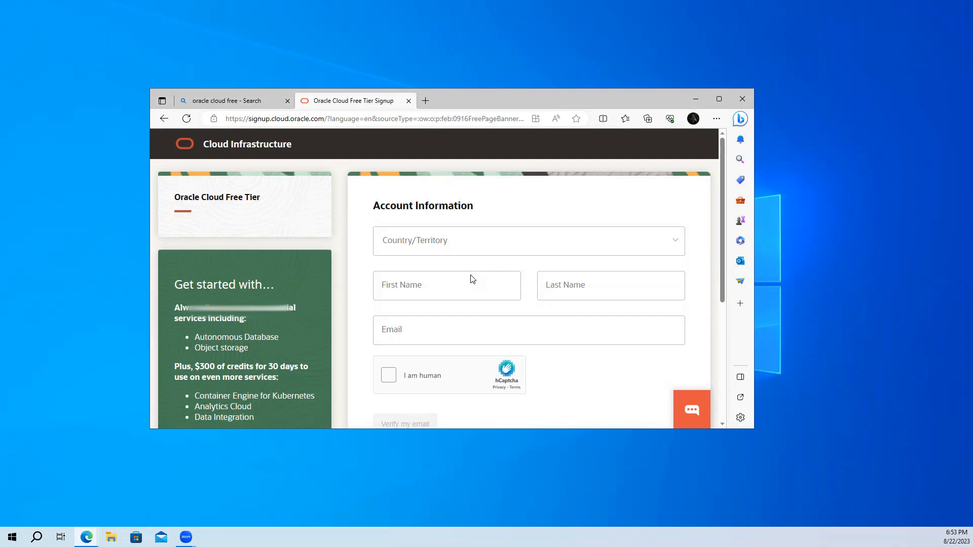
pyautogui.click(442, 245)
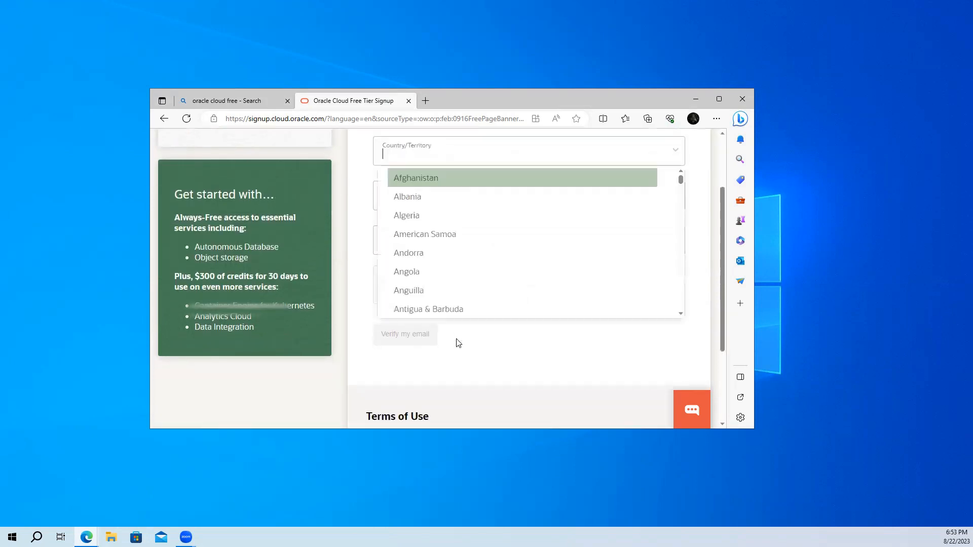
pyautogui.scroll(-1, 459, 345)
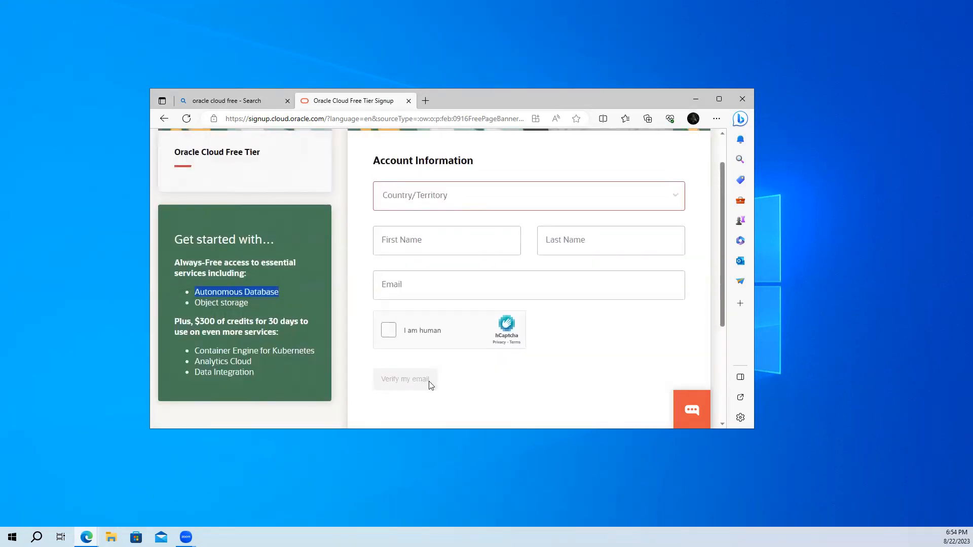
pyautogui.click(476, 397)
pyautogui.scroll(1, 369, 286)
pyautogui.click(162, 120)
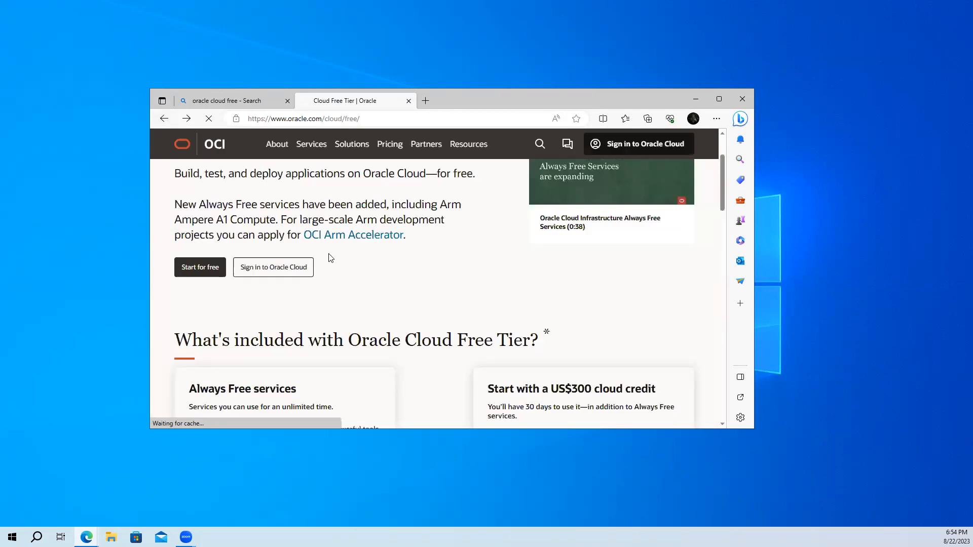
# Sign in to Oracle Cloud with the cloud account name to reach the console's Get started page.
pyautogui.click(273, 270)
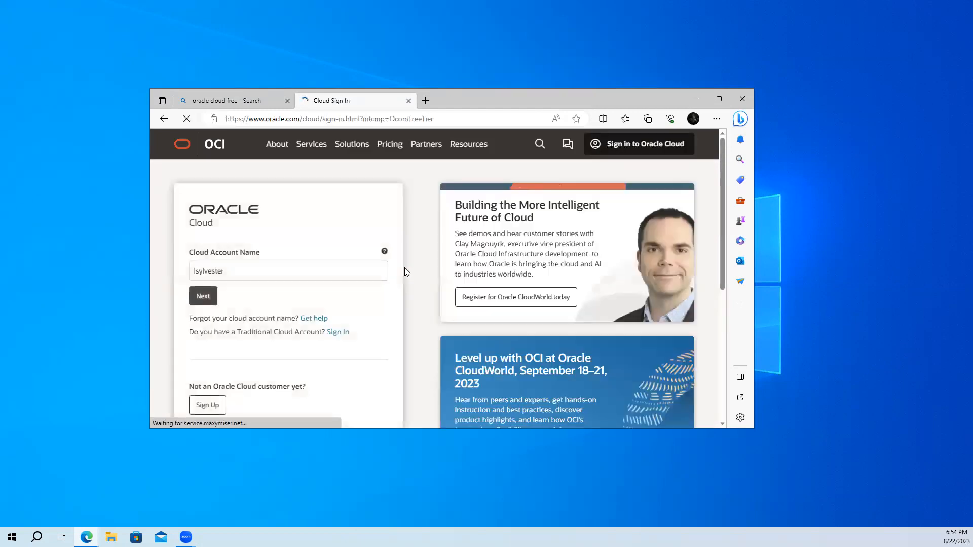
pyautogui.click(231, 271)
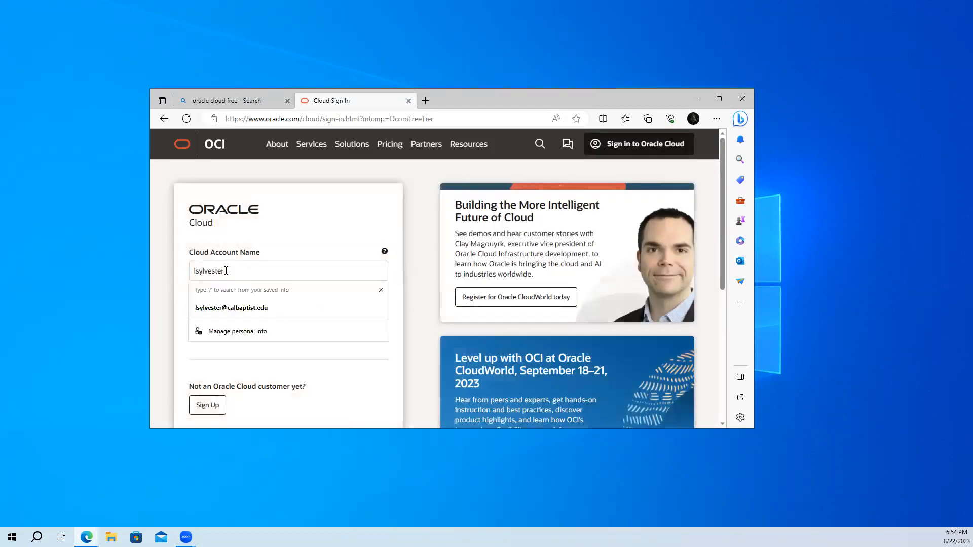
pyautogui.moveTo(232, 272); pyautogui.dragTo(186, 272)
pyautogui.click(202, 212)
pyautogui.scroll(-2, 202, 212)
pyautogui.click(203, 208)
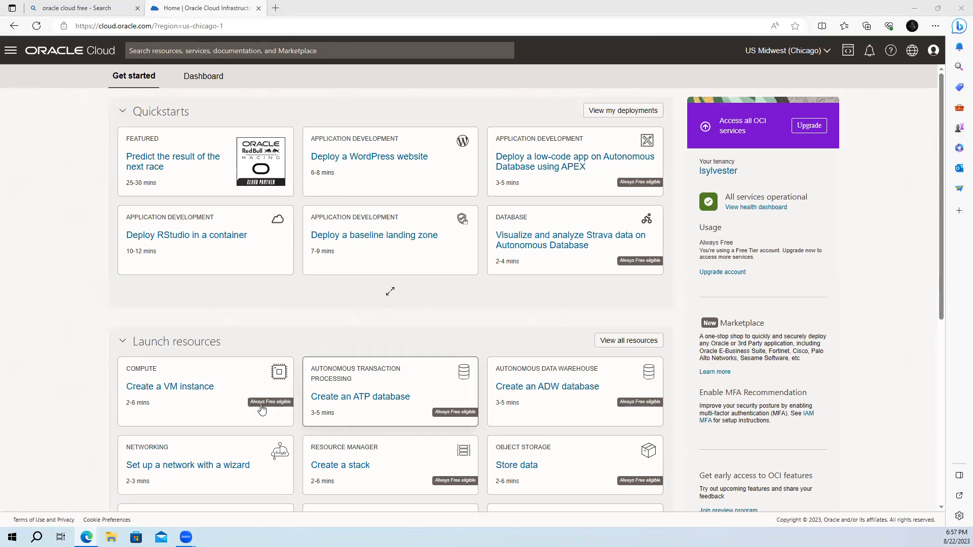
# Look over the console home page, then bring up the main navigation menu of service categories.
pyautogui.scroll(-1, 325, 372)
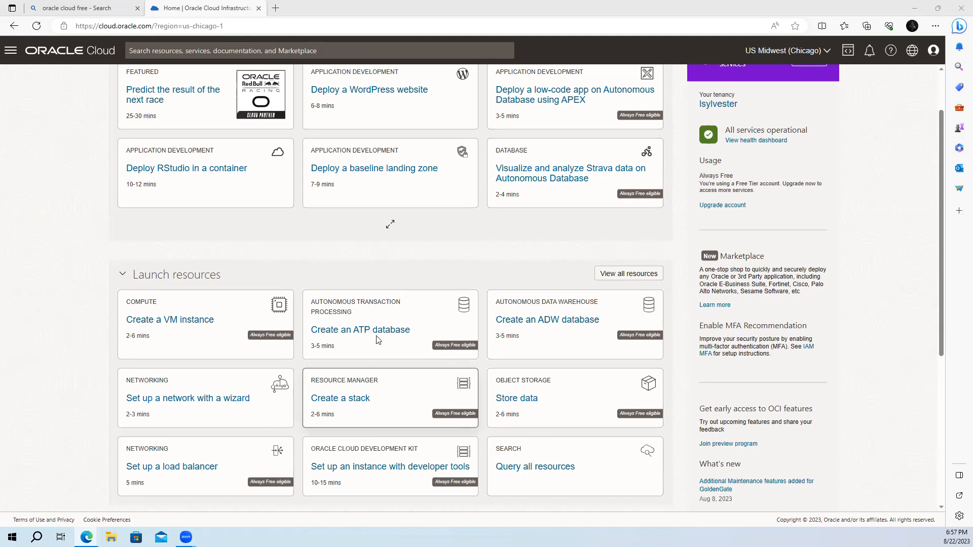
pyautogui.scroll(2, 897, 436)
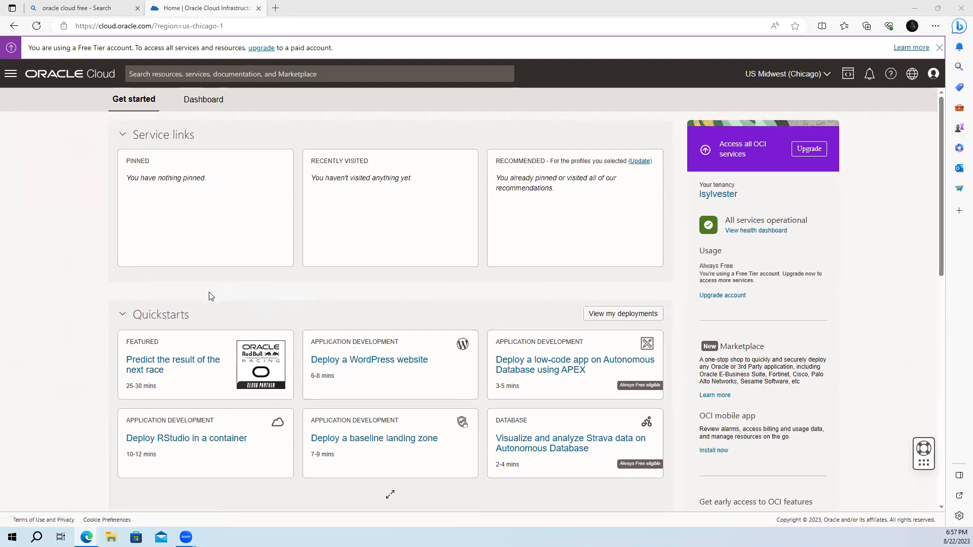
pyautogui.scroll(-8, 304, 284)
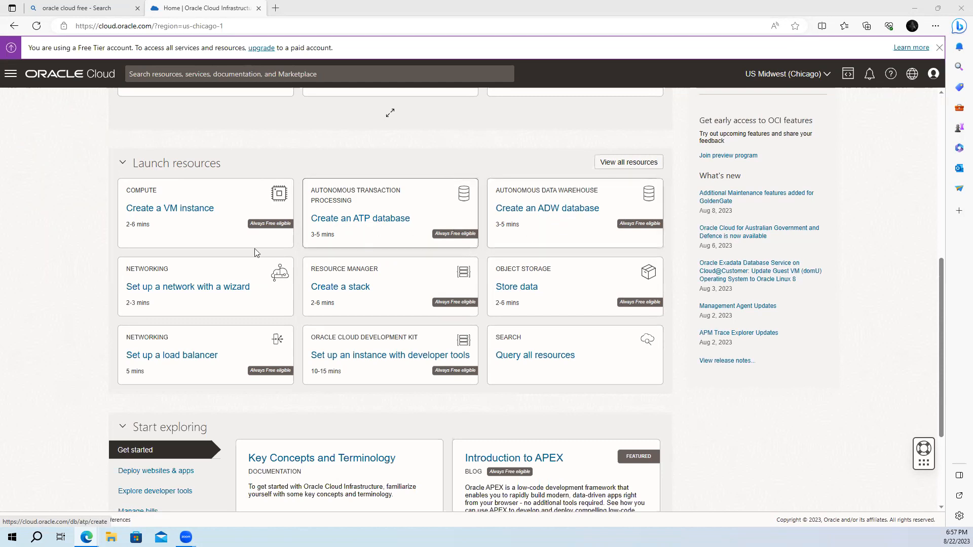
pyautogui.click(10, 73)
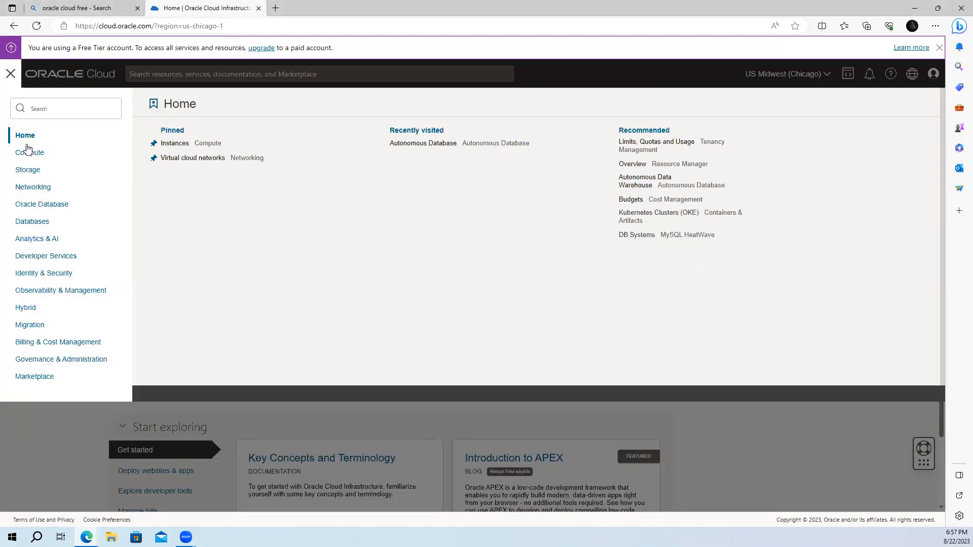
# Go to Oracle Database > Autonomous Database and check the terminated database's action menu.
pyautogui.click(30, 207)
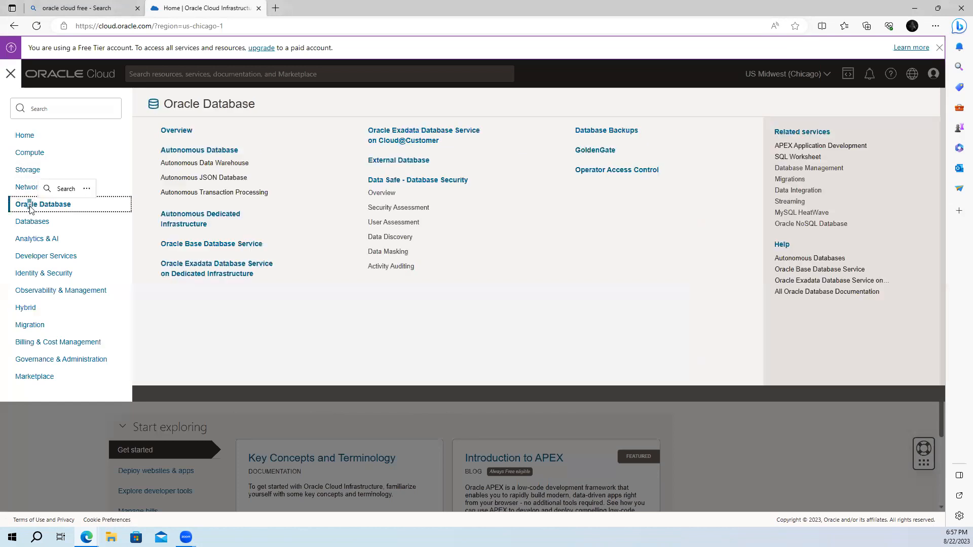
pyautogui.click(199, 151)
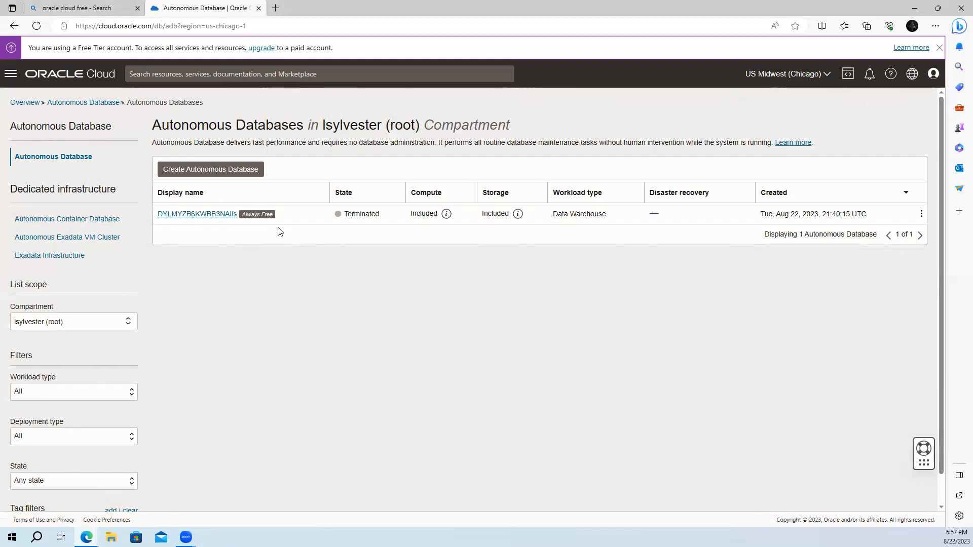
pyautogui.click(922, 213)
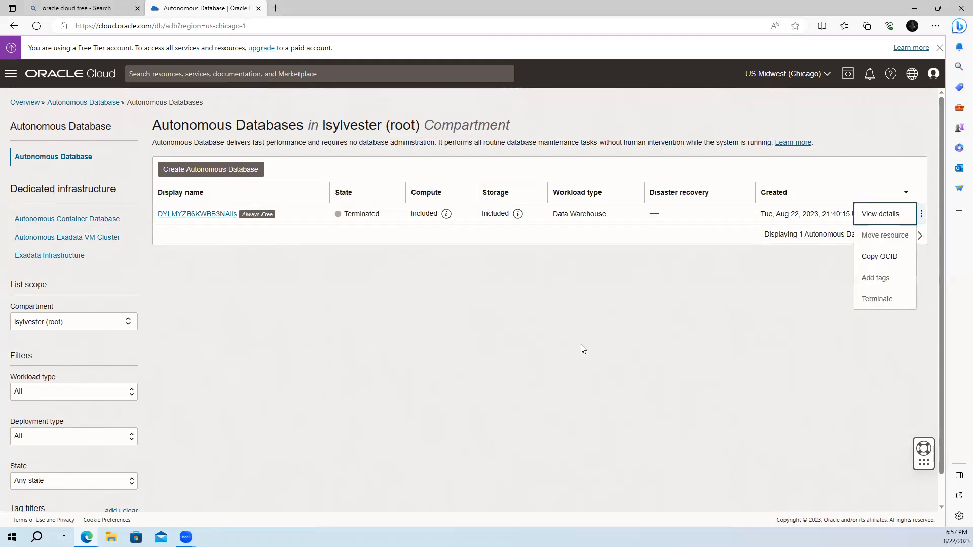
pyautogui.click(568, 338)
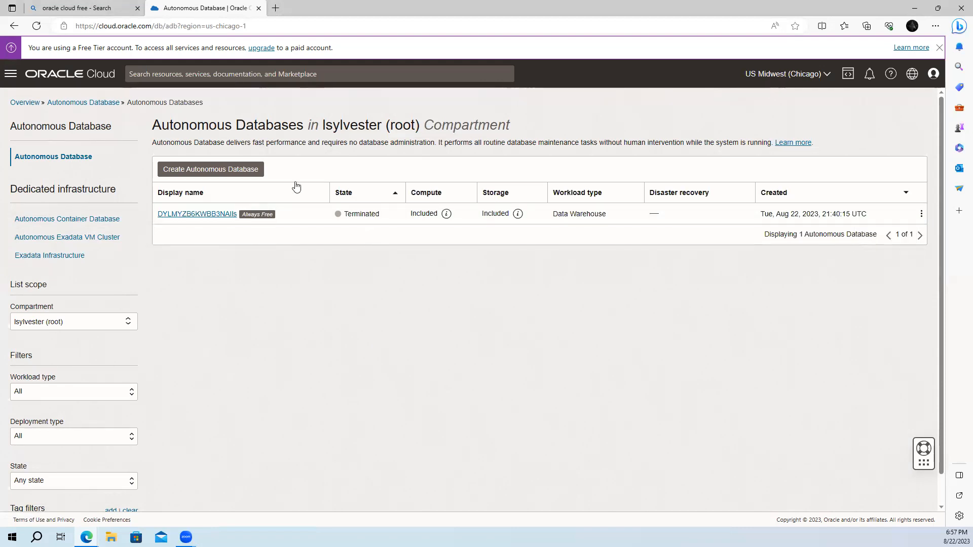
# Start a new Autonomous Database and set its display name to LEYDATABASE.
pyautogui.click(176, 171)
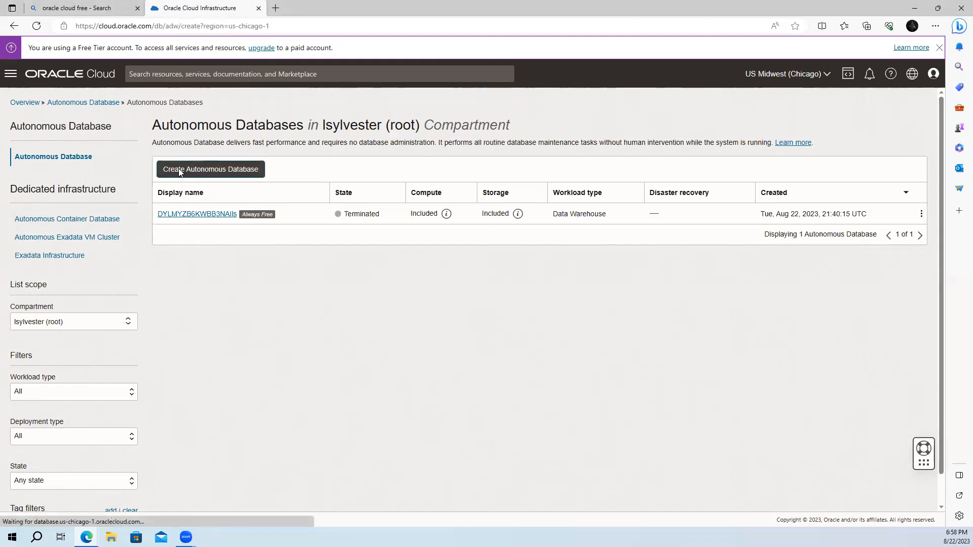
pyautogui.click(70, 226)
pyautogui.doubleClick(71, 227)
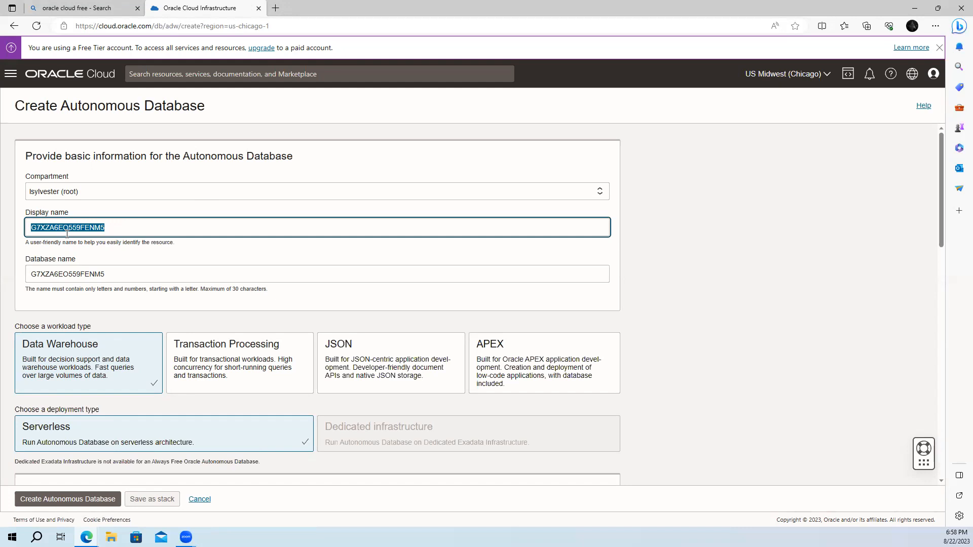
pyautogui.write('LEYDATBA')
pyautogui.press('BackSpace')
pyautogui.press('BackSpace')
pyautogui.write('A')
# Copy LEYDATABASE from the display name into the Database name field.
pyautogui.click(48, 274)
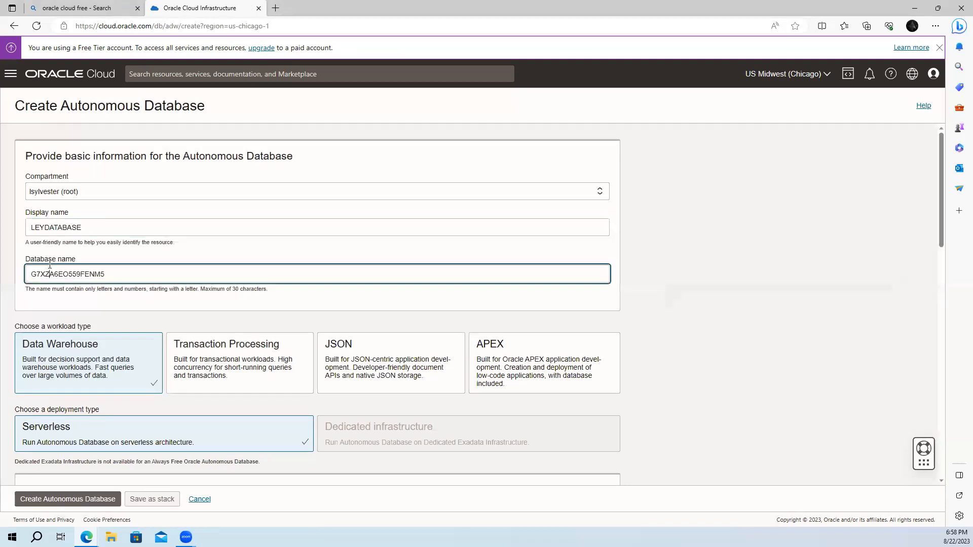
pyautogui.doubleClick(47, 227)
pyautogui.hotkey('ctrl', 'c')
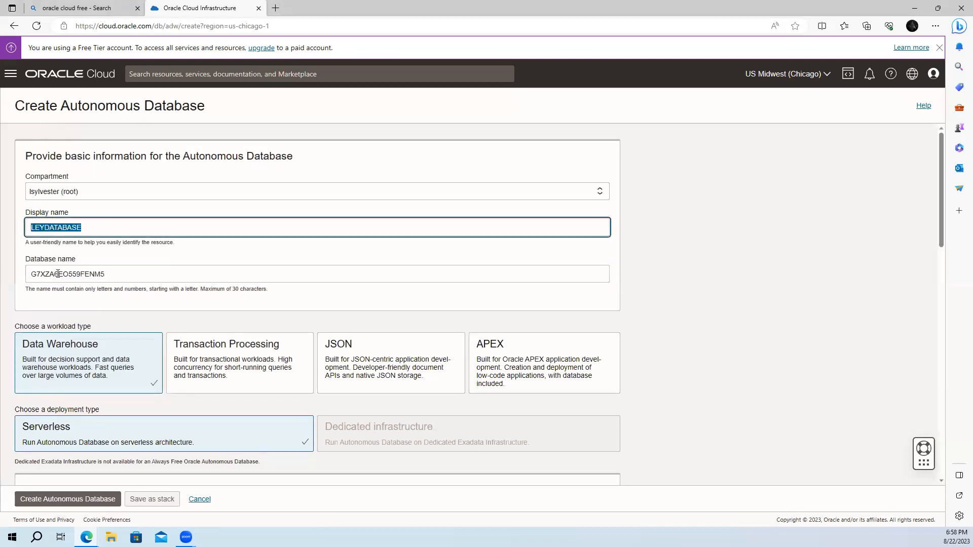
pyautogui.doubleClick(59, 274)
pyautogui.hotkey('ctrl', 'v')
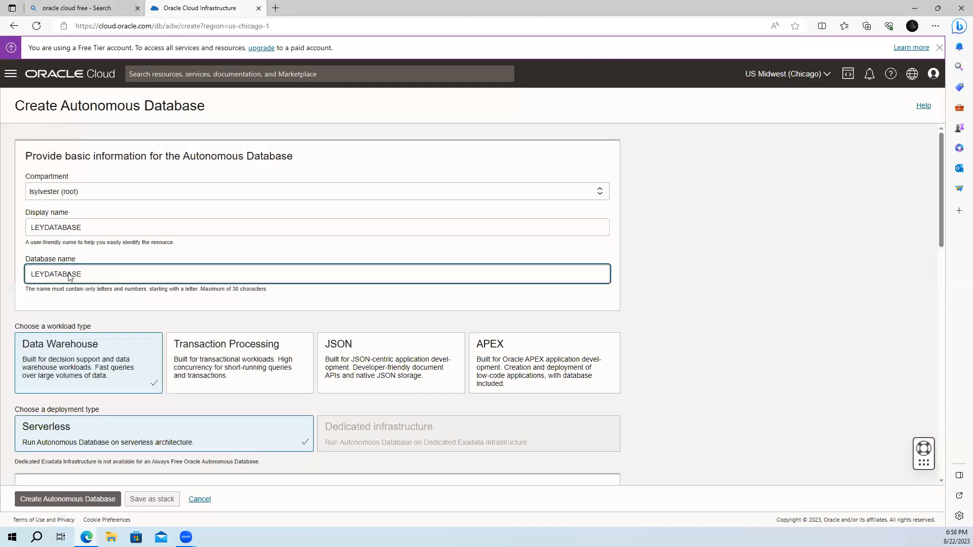
pyautogui.scroll(-2, 71, 273)
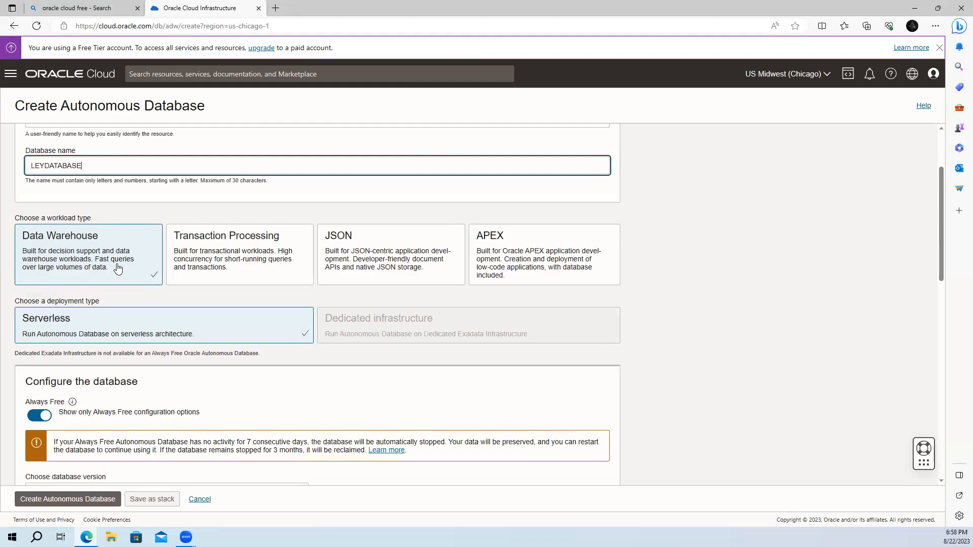
# Choose the Transaction Processing workload and enter the ADMIN password and its confirmation.
pyautogui.click(224, 255)
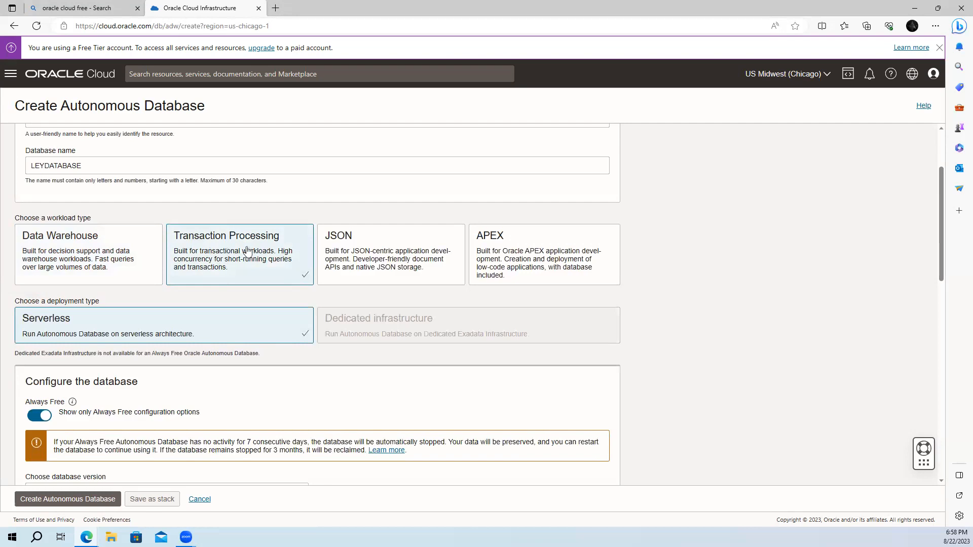
pyautogui.scroll(-2, 244, 286)
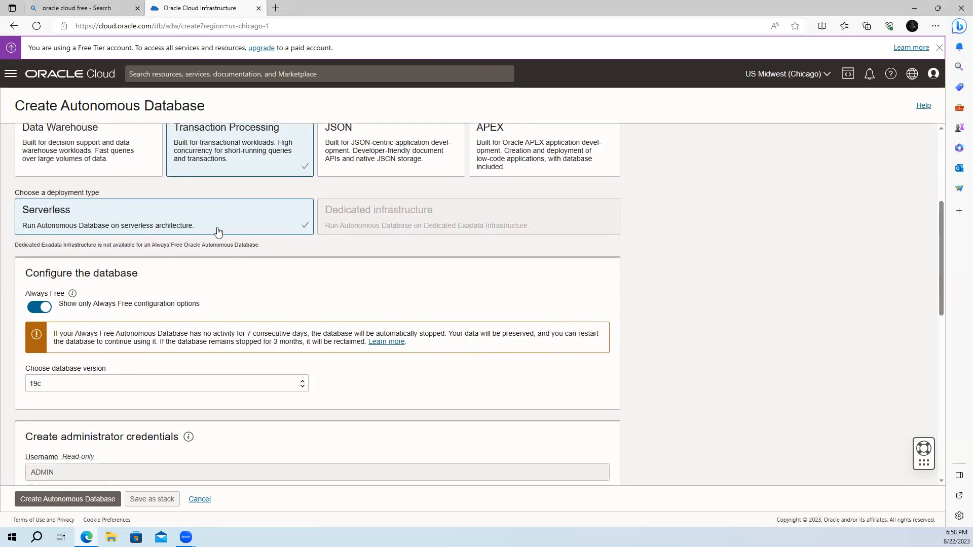
pyautogui.scroll(-3, 217, 229)
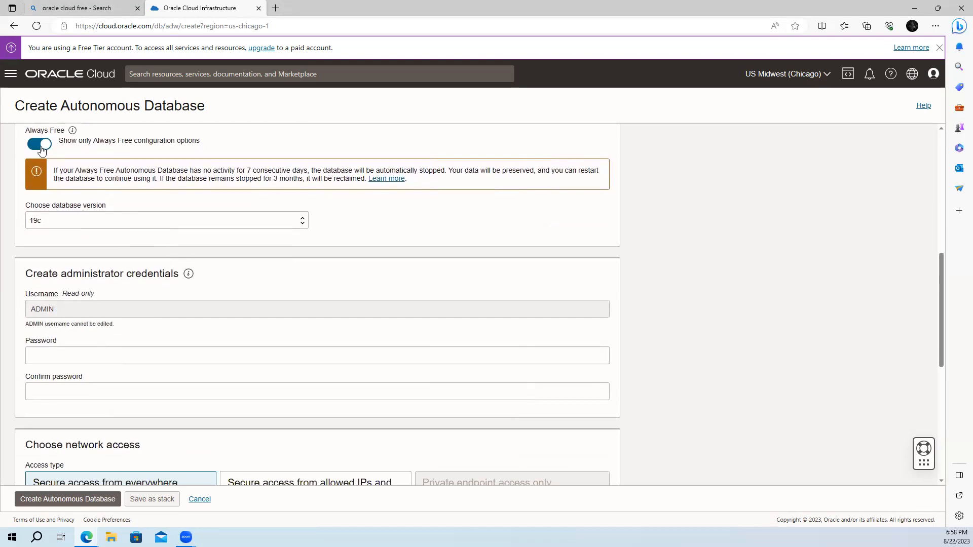
pyautogui.click(49, 355)
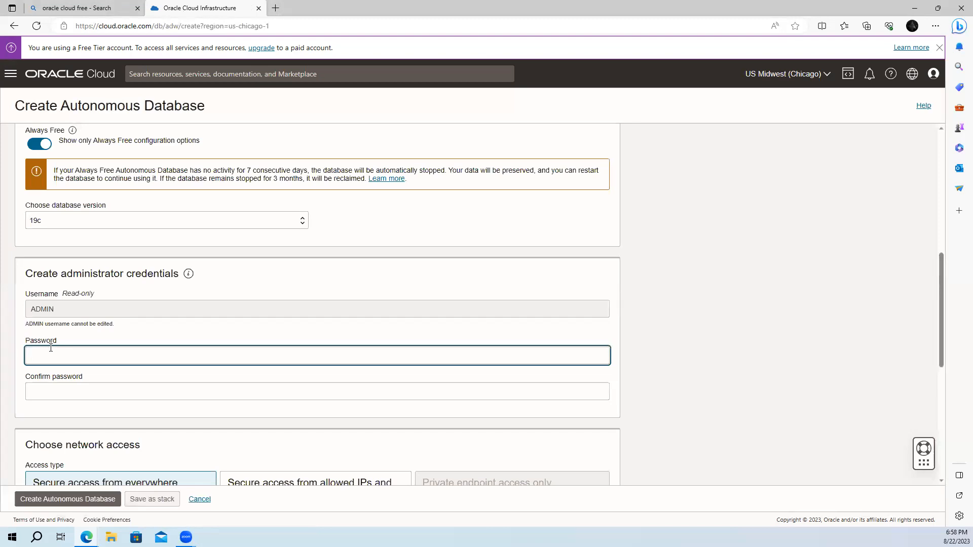
pyautogui.write('•••')
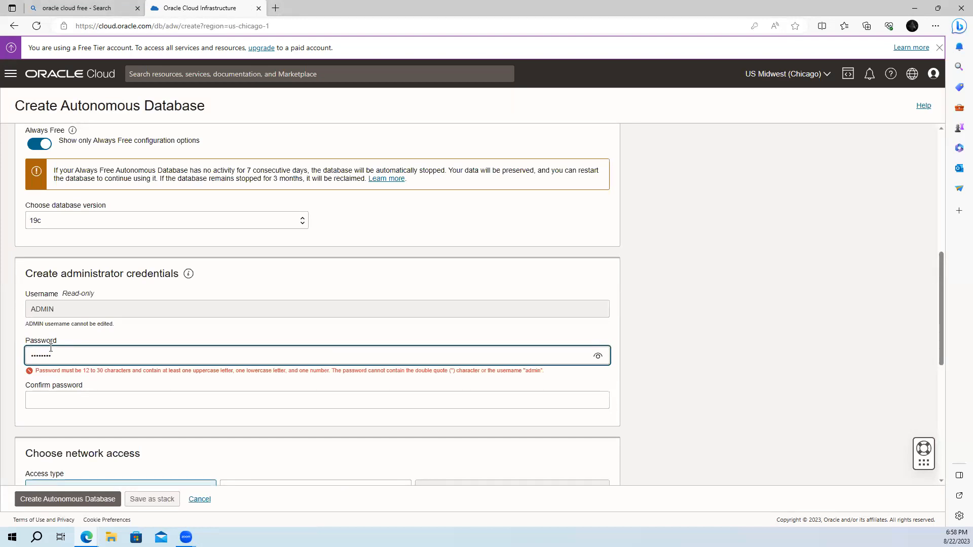
pyautogui.write('•••')
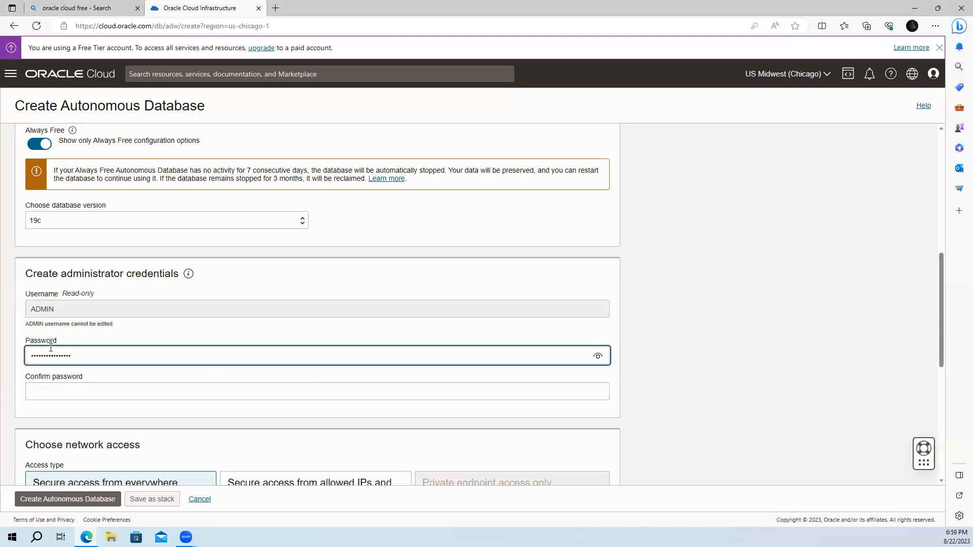
pyautogui.click(85, 388)
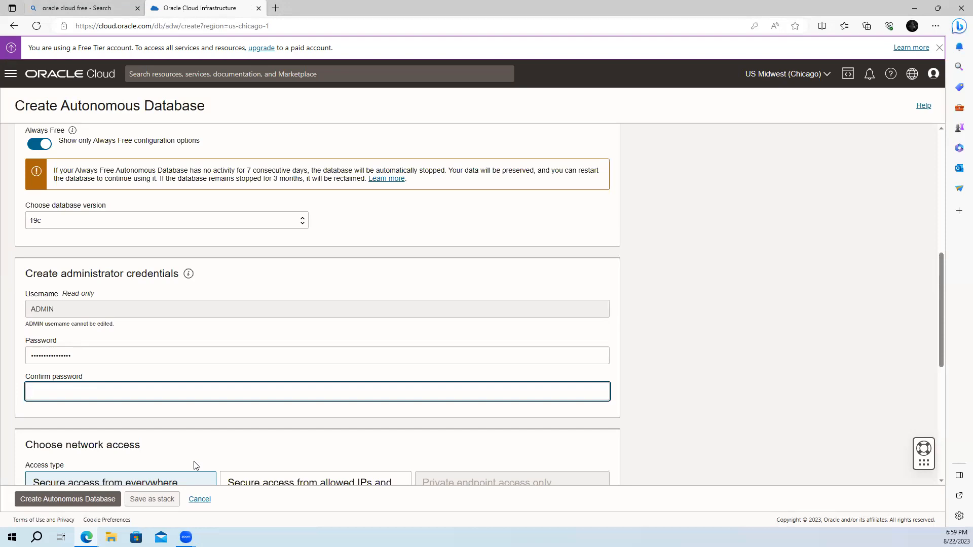
pyautogui.write('•')
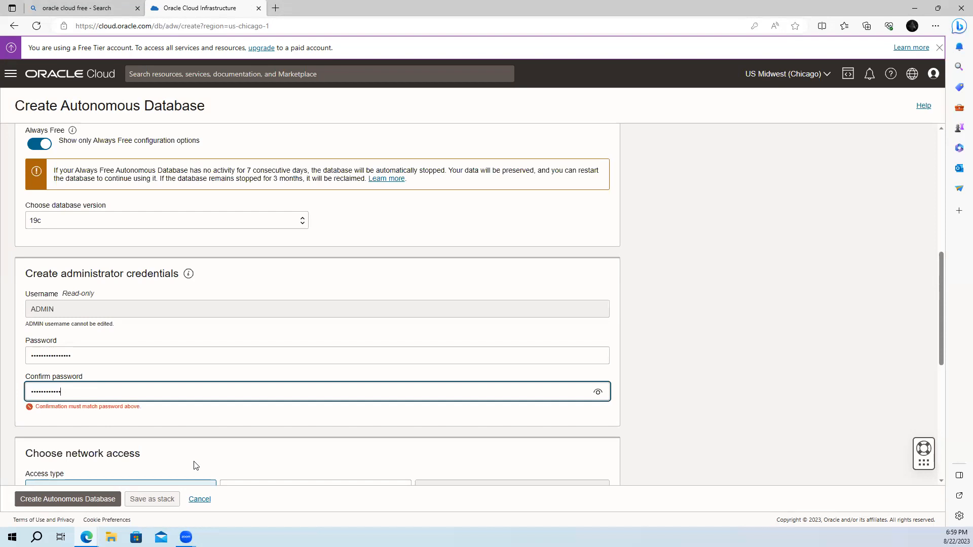
pyautogui.write('••')
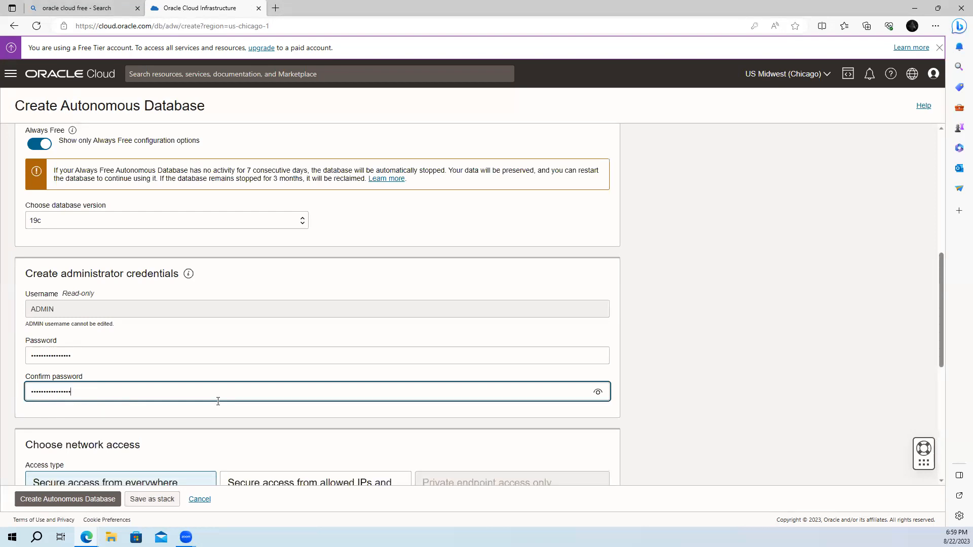
pyautogui.scroll(-1, 152, 381)
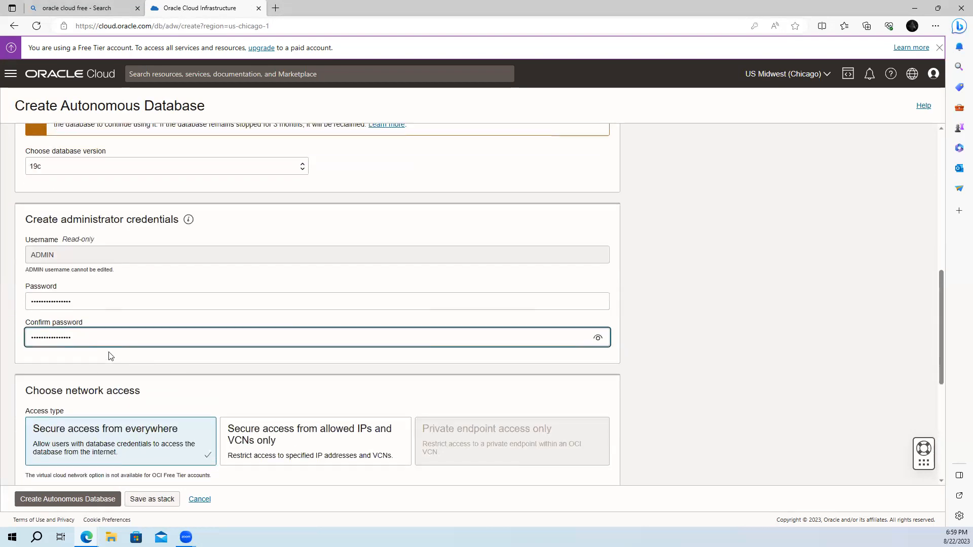
pyautogui.click(40, 258)
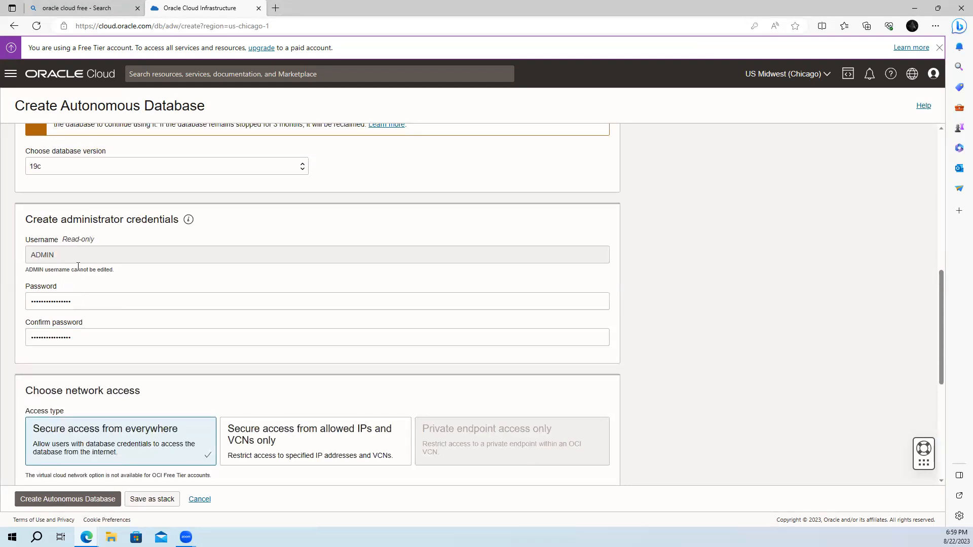
# Review the rest of the form, including network access and license settings.
pyautogui.scroll(-1, 78, 266)
pyautogui.scroll(-3, 95, 213)
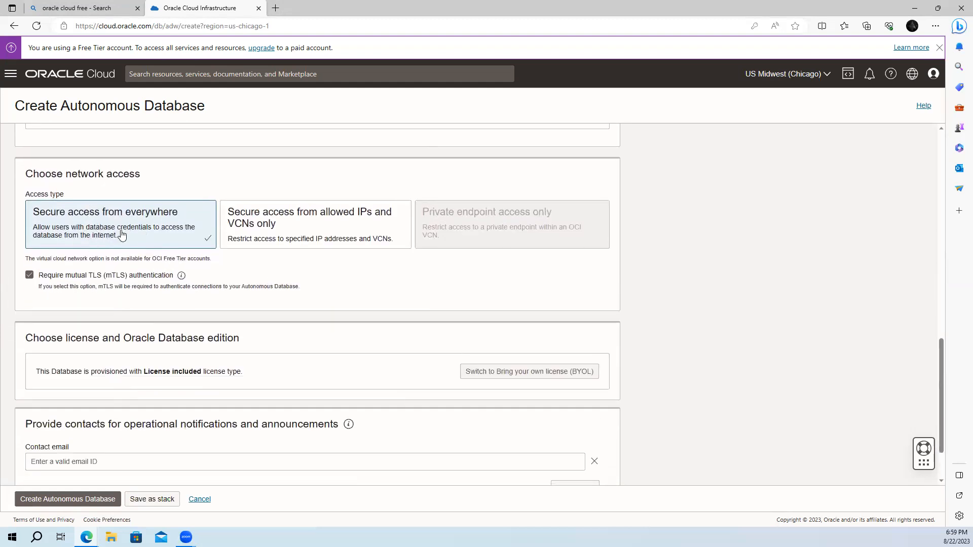
pyautogui.scroll(-2, 111, 238)
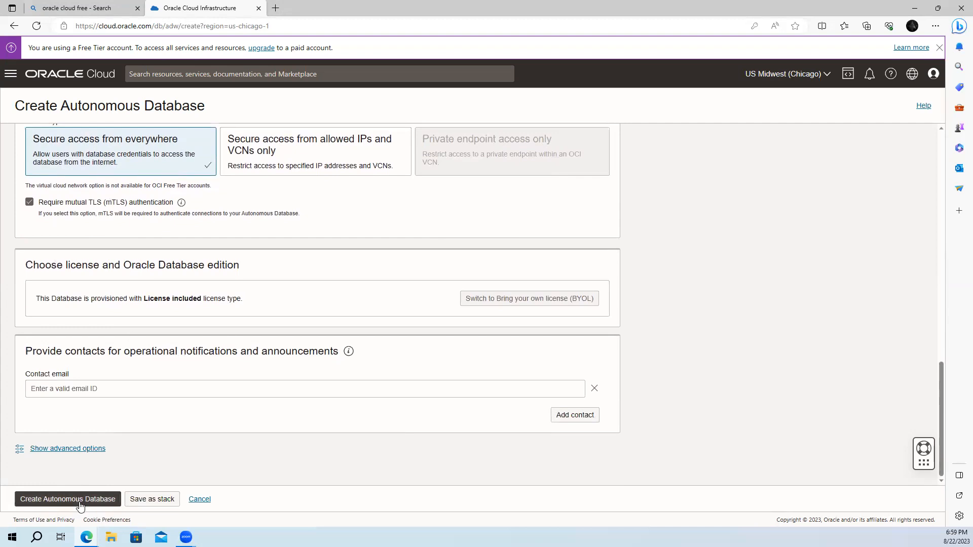
pyautogui.scroll(15, 152, 345)
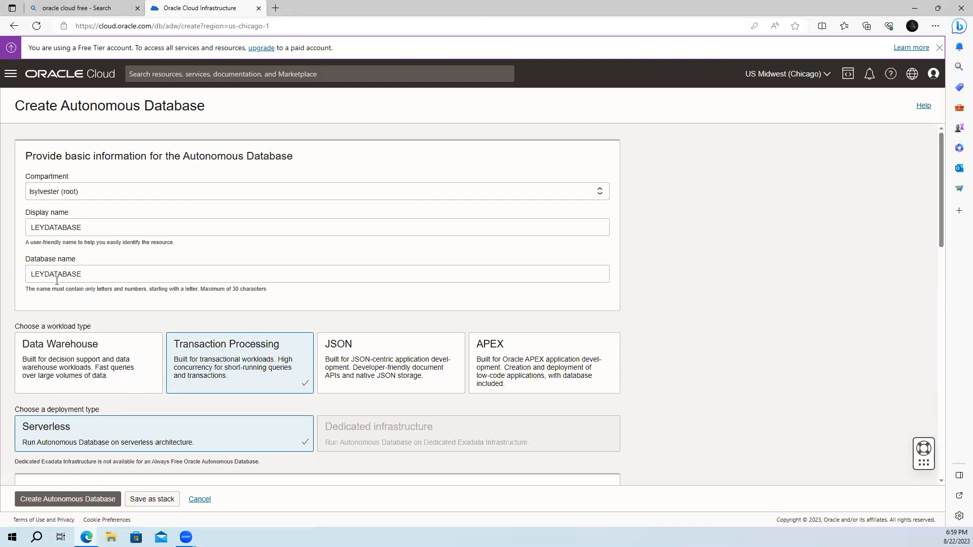
pyautogui.scroll(-7, 81, 239)
pyautogui.scroll(3, 245, 206)
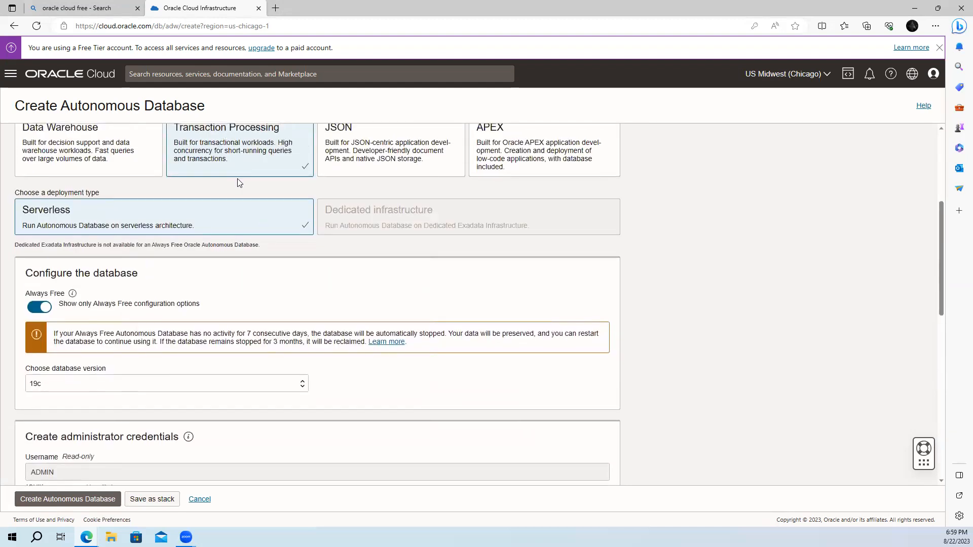
pyautogui.scroll(3, 241, 315)
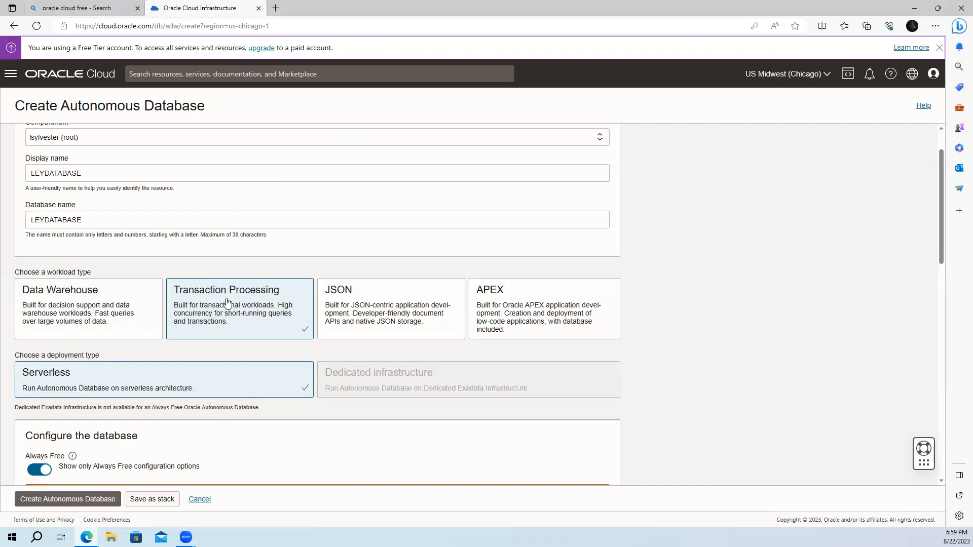
pyautogui.scroll(-12, 223, 302)
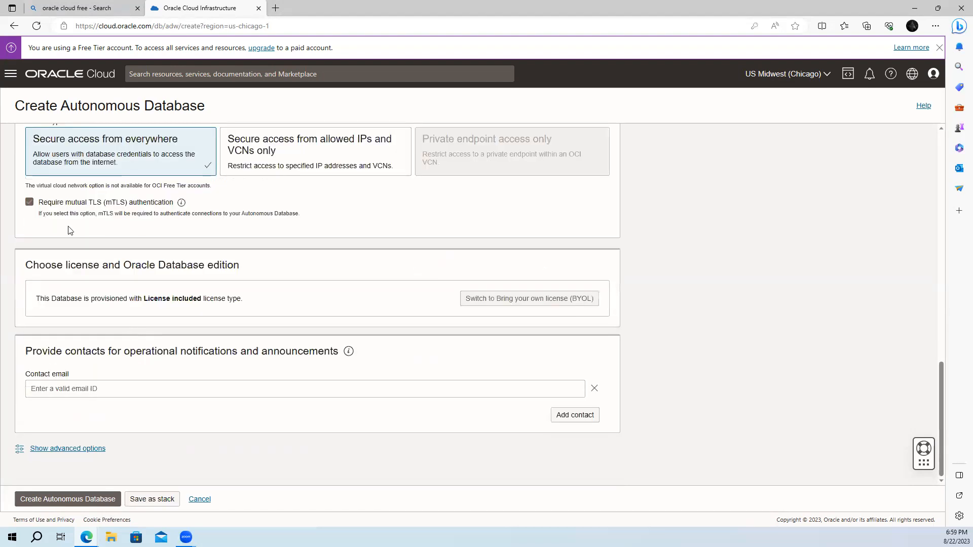
# Create the LEYDATABASE database, decline saving the password, and wait until it shows Available.
pyautogui.click(75, 499)
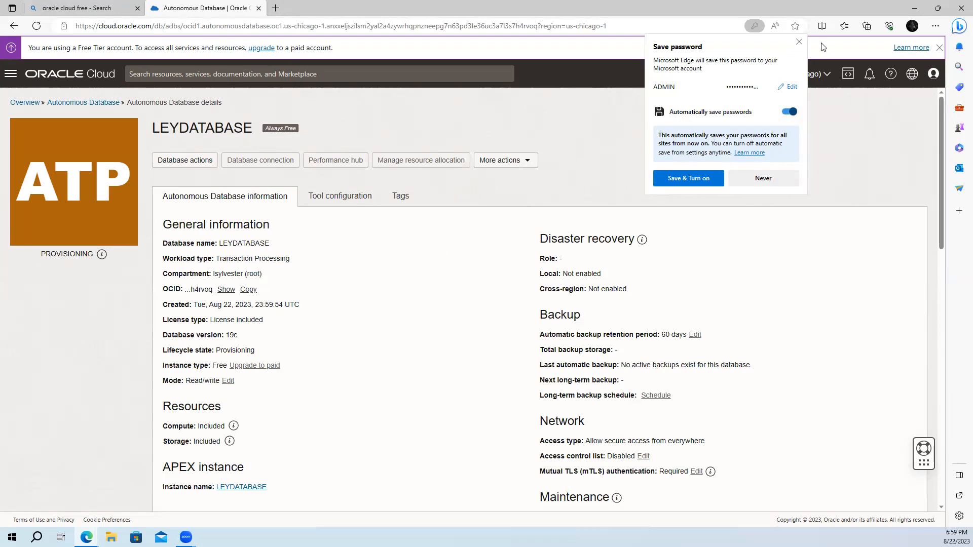
pyautogui.click(799, 43)
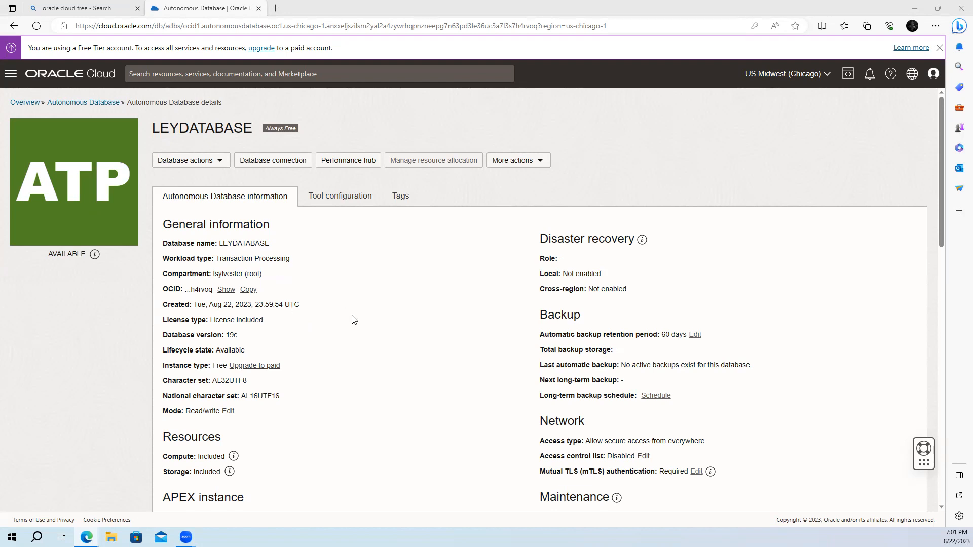
pyautogui.scroll(-7, 329, 338)
pyautogui.scroll(5, 308, 336)
pyautogui.scroll(-11, 408, 343)
pyautogui.scroll(10, 481, 372)
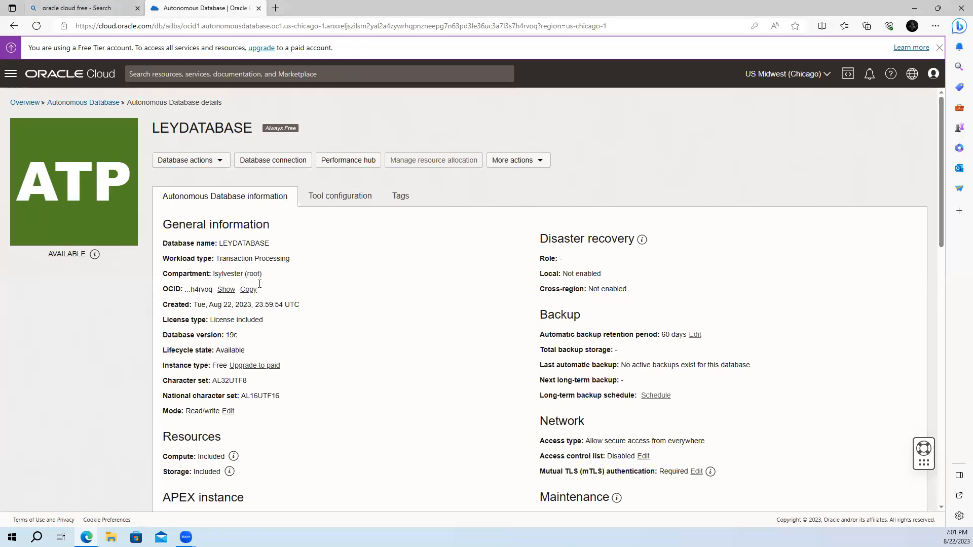
pyautogui.moveTo(218, 243); pyautogui.dragTo(276, 249)
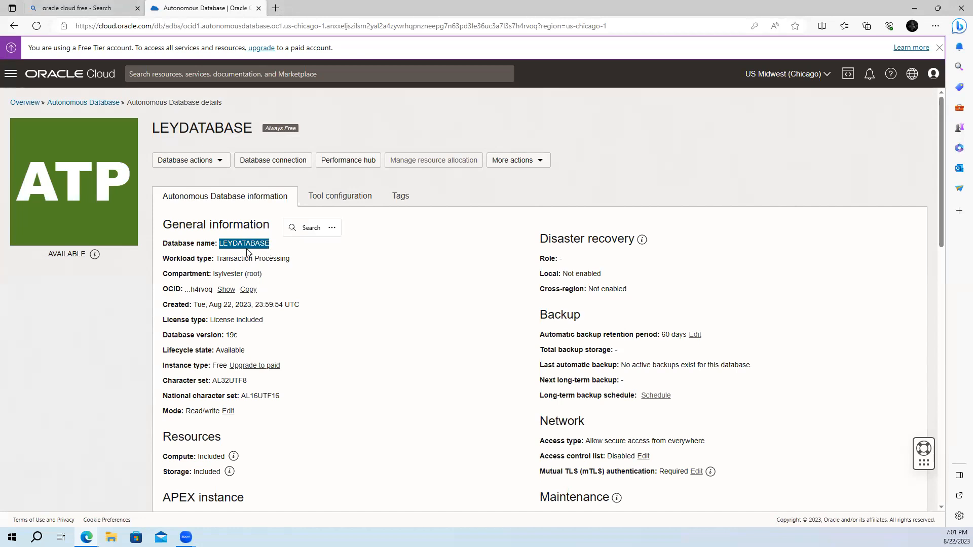
pyautogui.moveTo(205, 243); pyautogui.dragTo(274, 245)
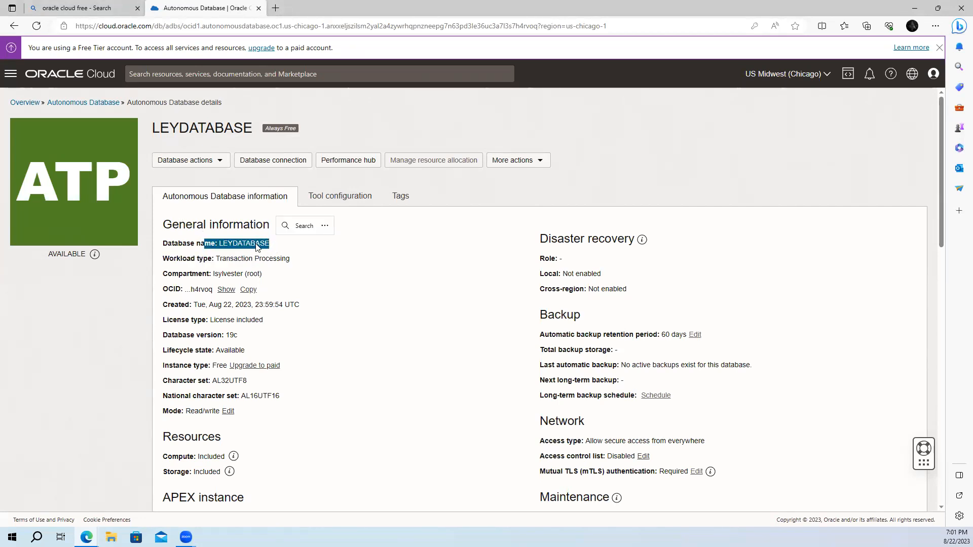
pyautogui.click(442, 378)
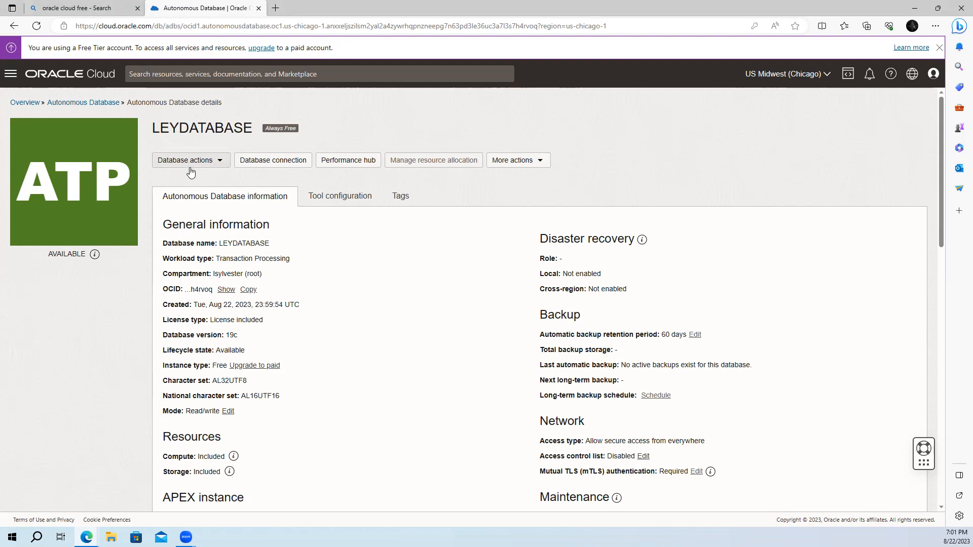
# Open the SQL worksheet for LEYDATABASE, dismissing the admin warning and data loading tour.
pyautogui.click(217, 165)
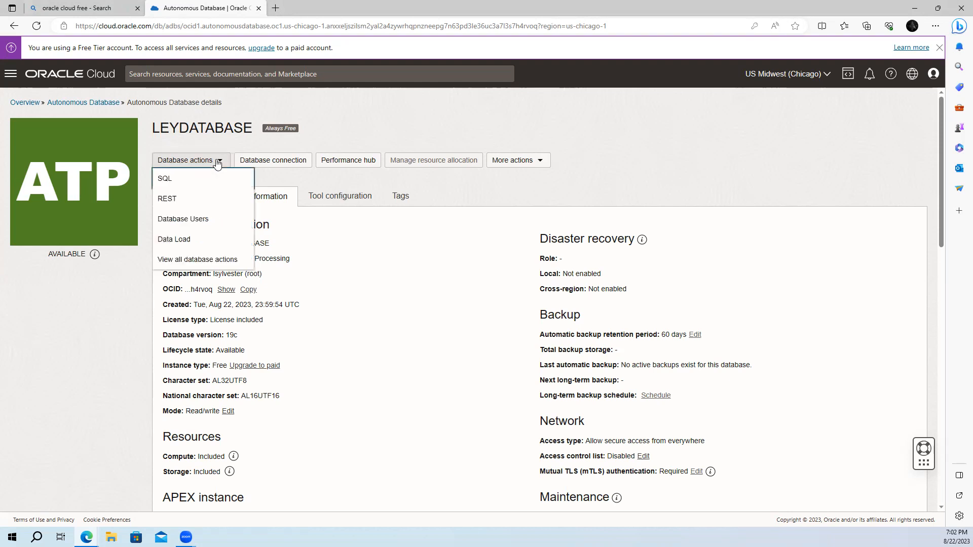
pyautogui.click(175, 184)
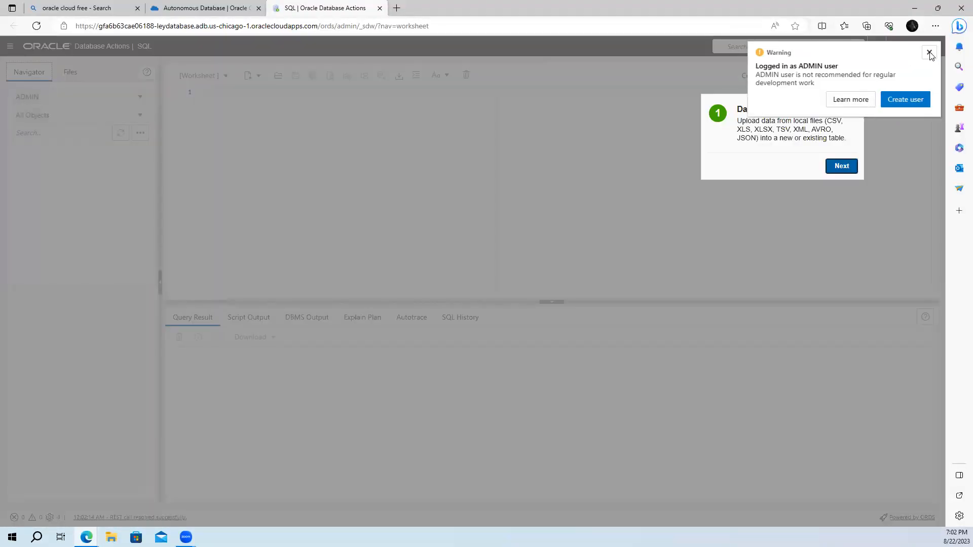
pyautogui.click(930, 53)
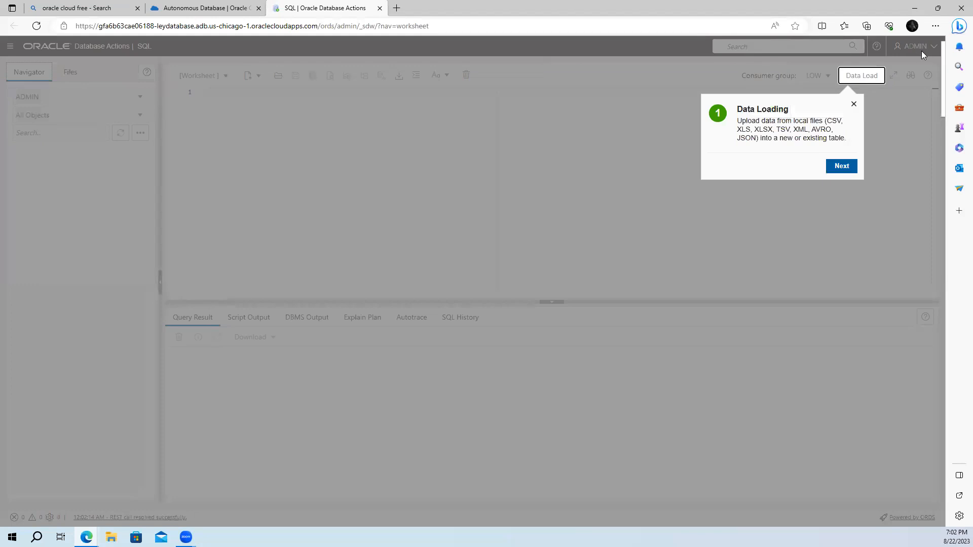
pyautogui.click(855, 105)
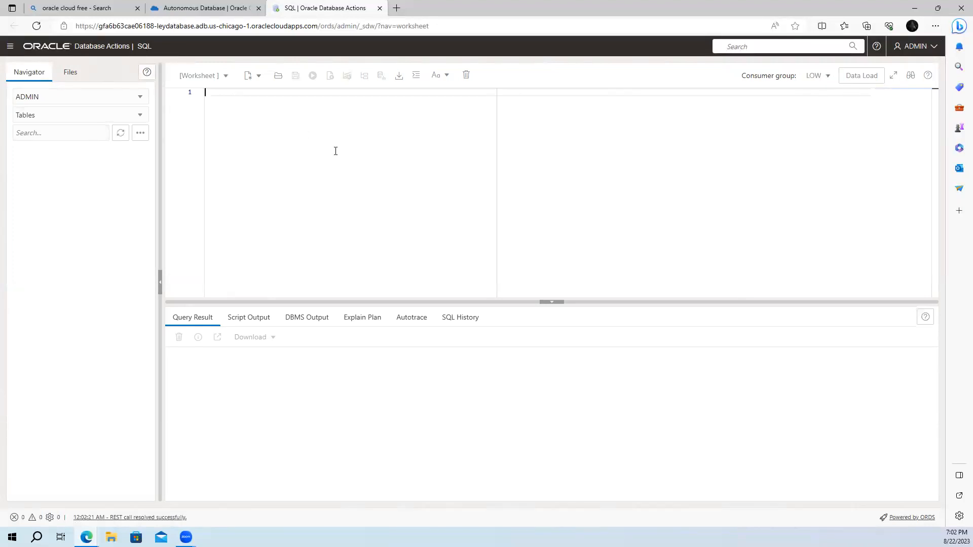
pyautogui.click(138, 100)
pyautogui.click(138, 101)
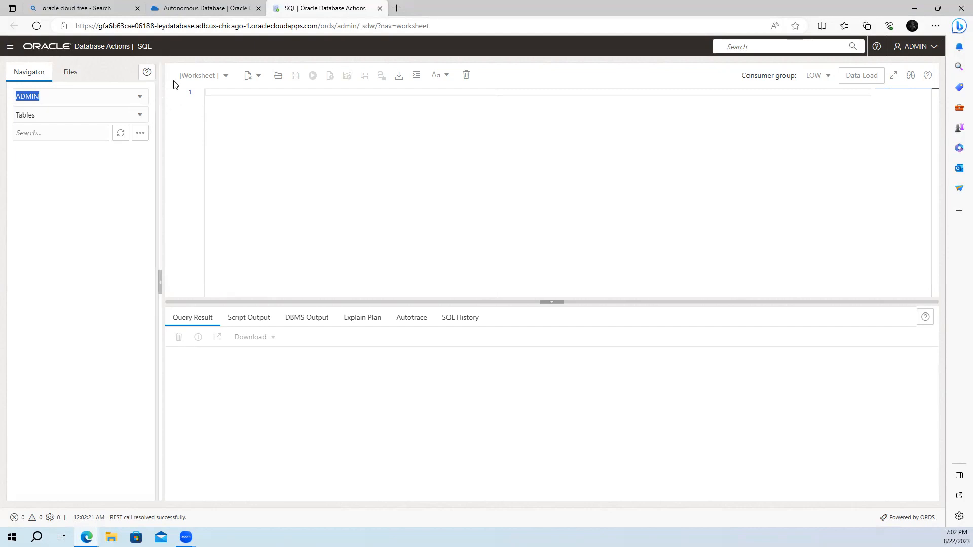
# Run 'show user' to confirm the ADMIN connection, then delete the statement.
pyautogui.click(280, 139)
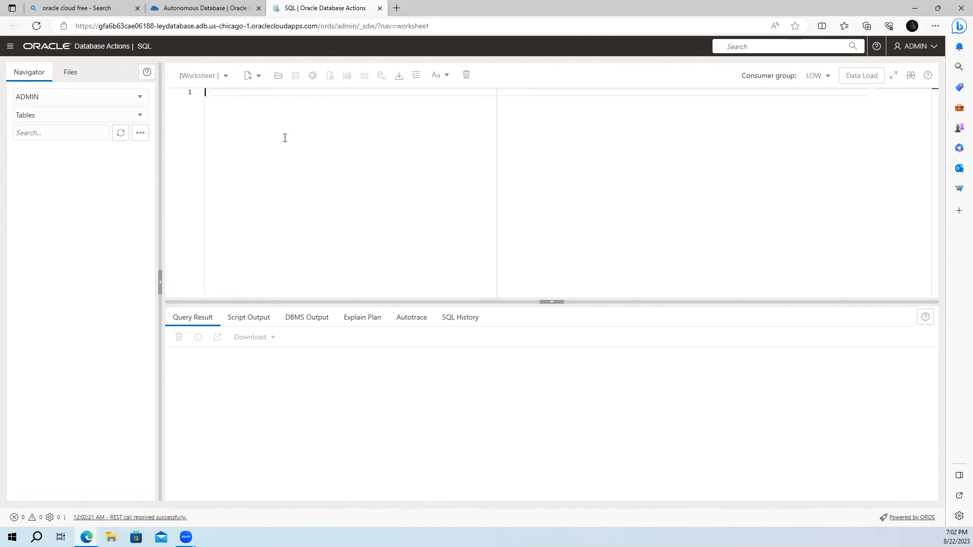
pyautogui.write('show user')
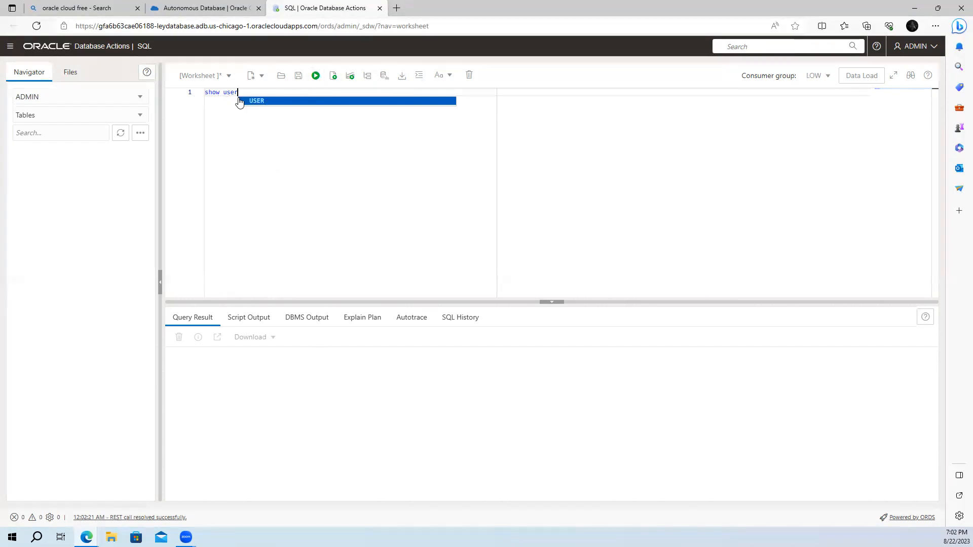
pyautogui.click(315, 76)
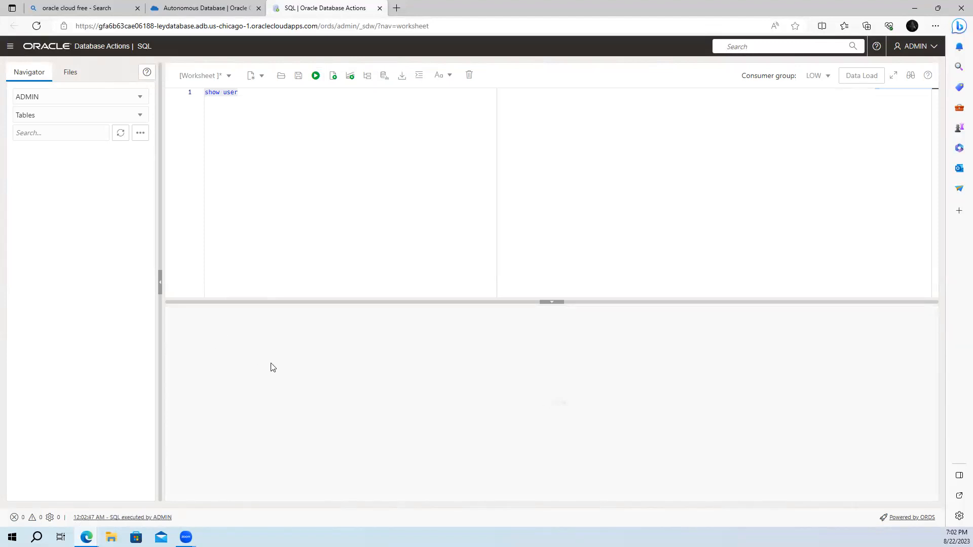
pyautogui.moveTo(187, 357); pyautogui.dragTo(231, 362)
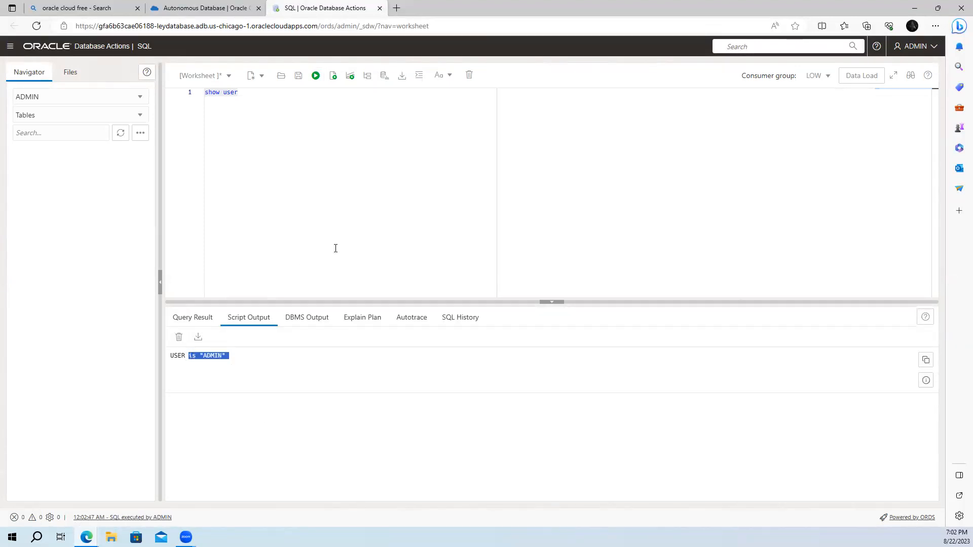
pyautogui.click(333, 228)
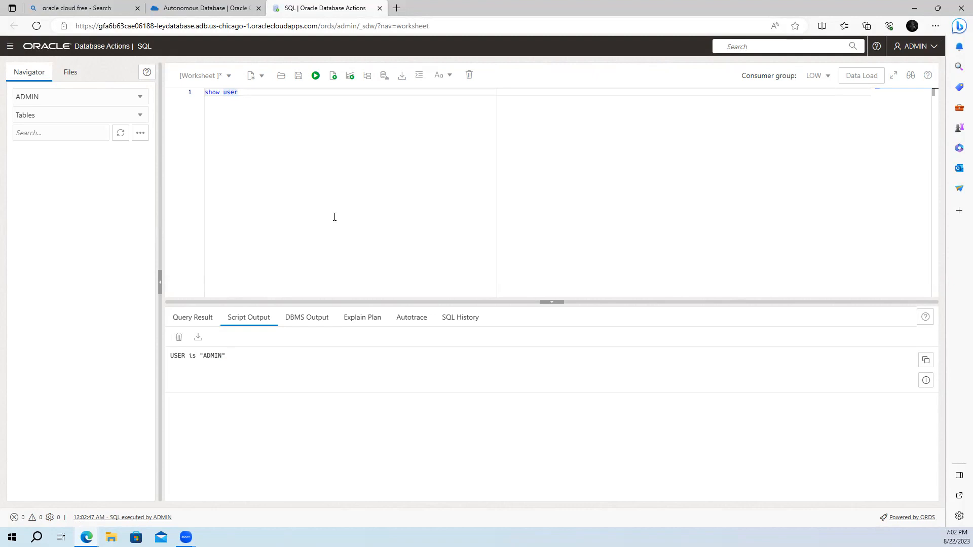
pyautogui.moveTo(239, 92); pyautogui.dragTo(206, 92)
pyautogui.press('BackSpace')
# Clear the worksheet and output, then go to Administration > Database Users.
pyautogui.click(251, 75)
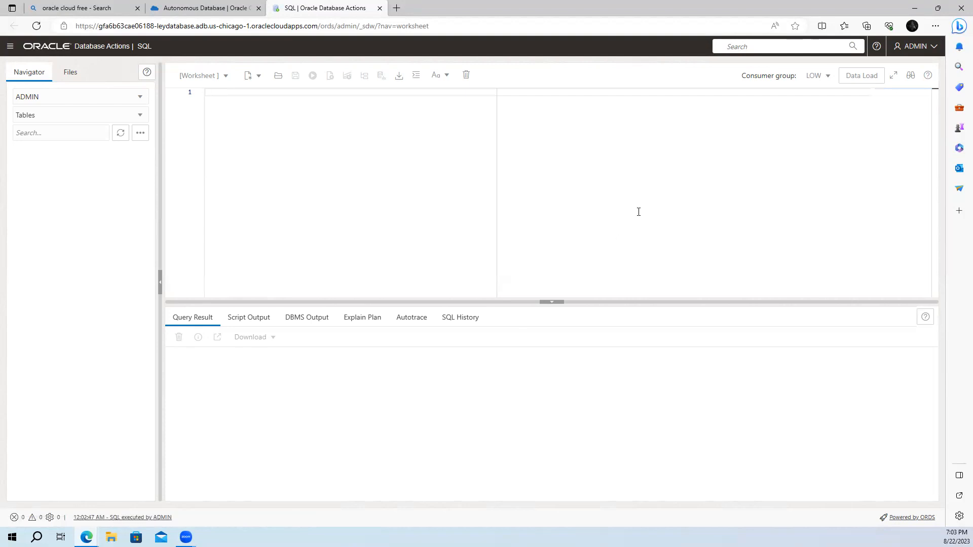
pyautogui.click(10, 46)
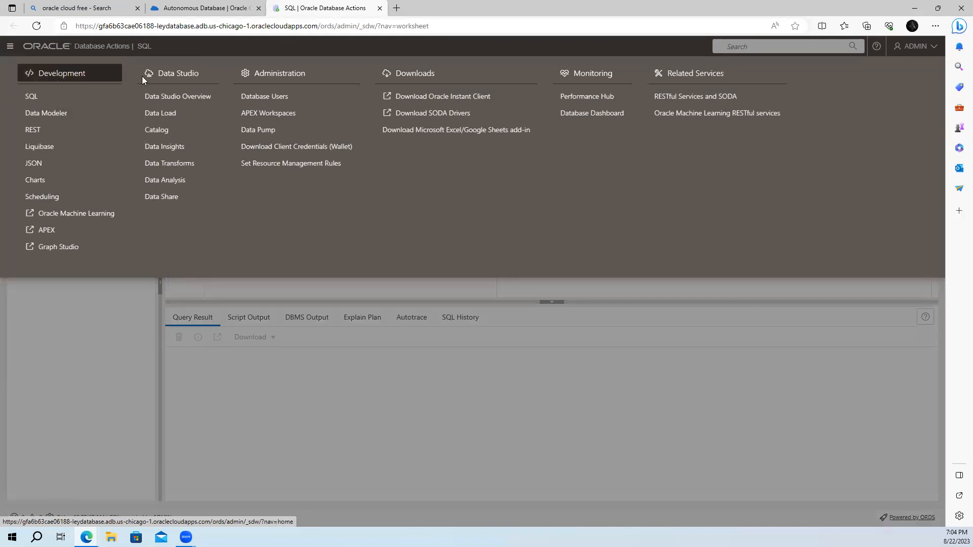
pyautogui.click(273, 101)
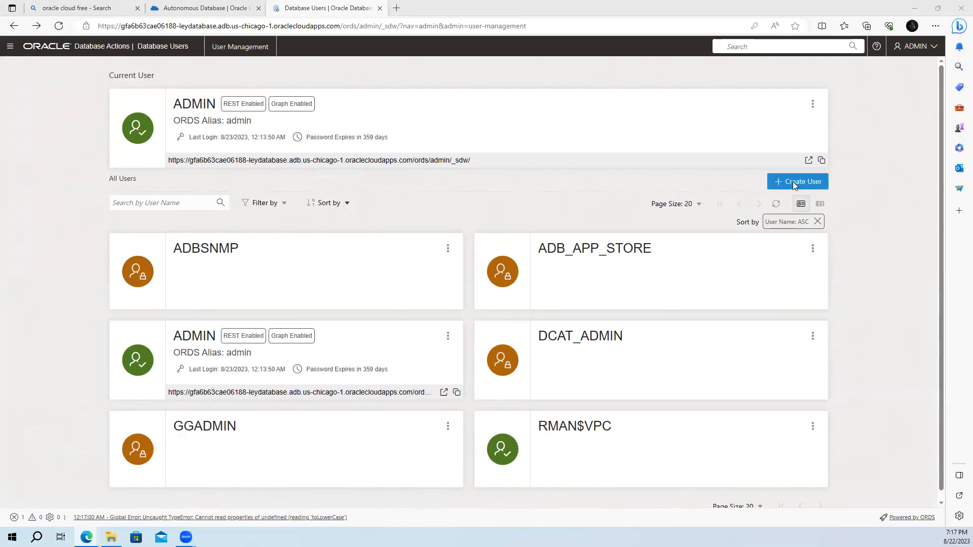
# Start a new database user named LEYUSER and enter its password twice.
pyautogui.click(792, 182)
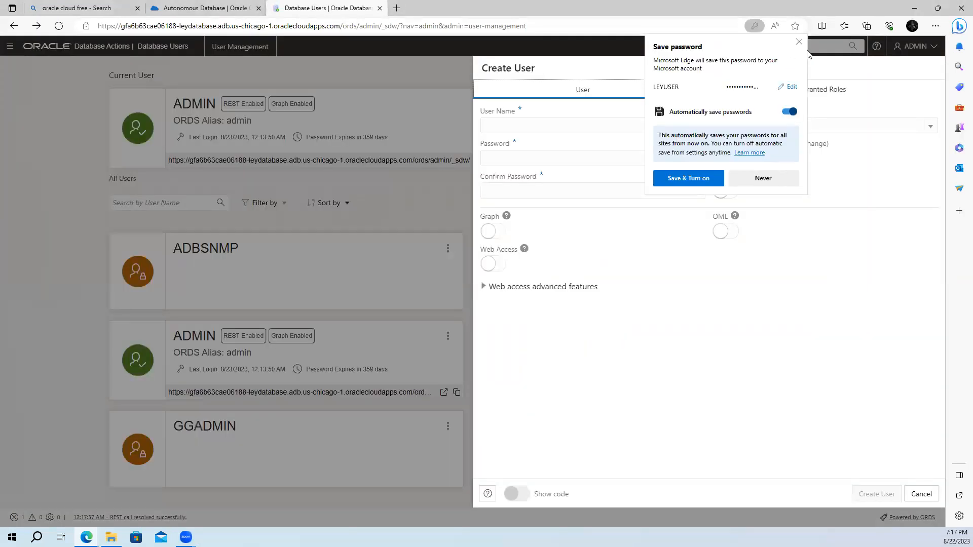
pyautogui.click(798, 42)
pyautogui.click(502, 124)
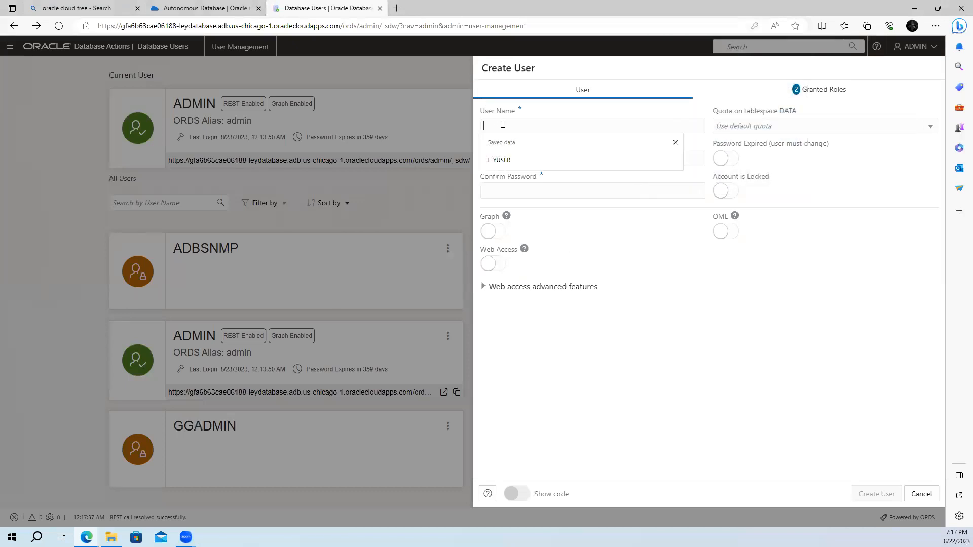
pyautogui.press('Tab')
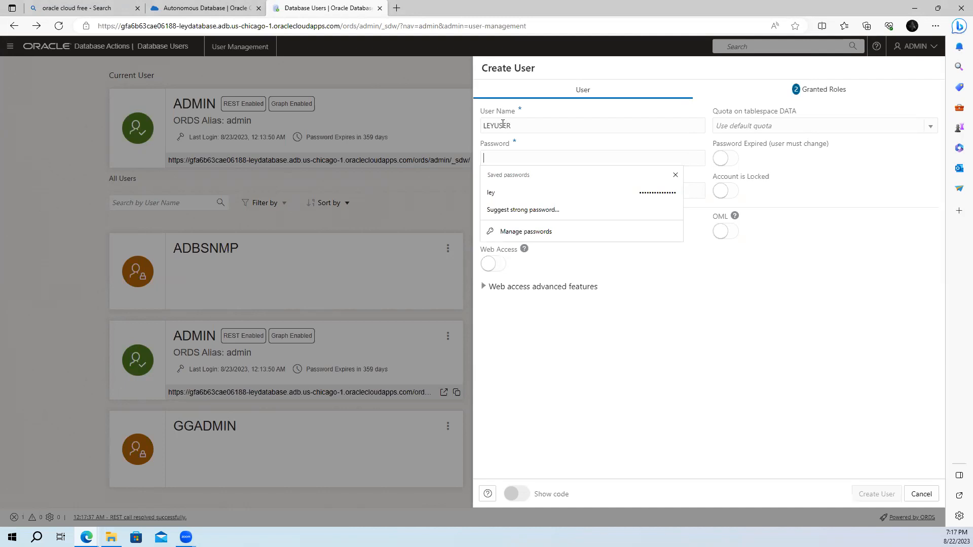
pyautogui.press('Tab')
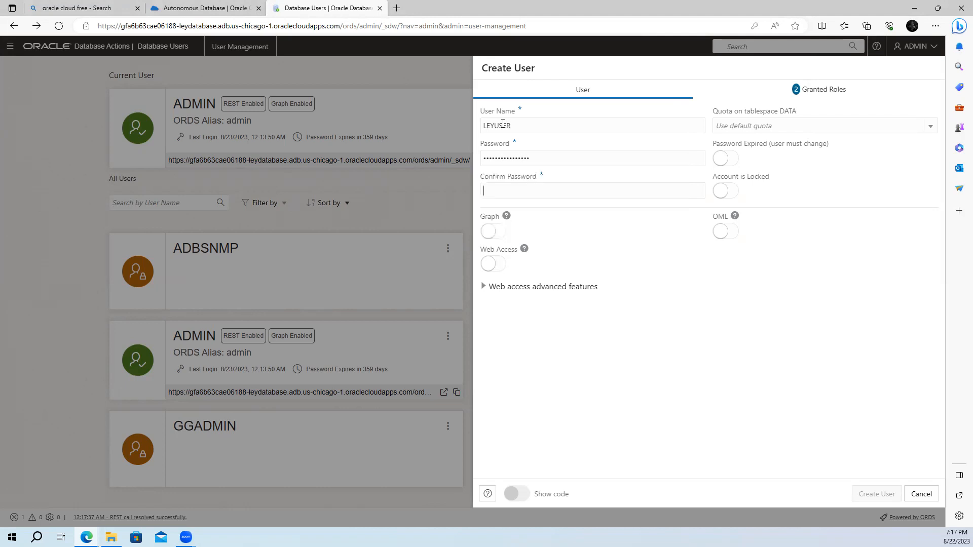
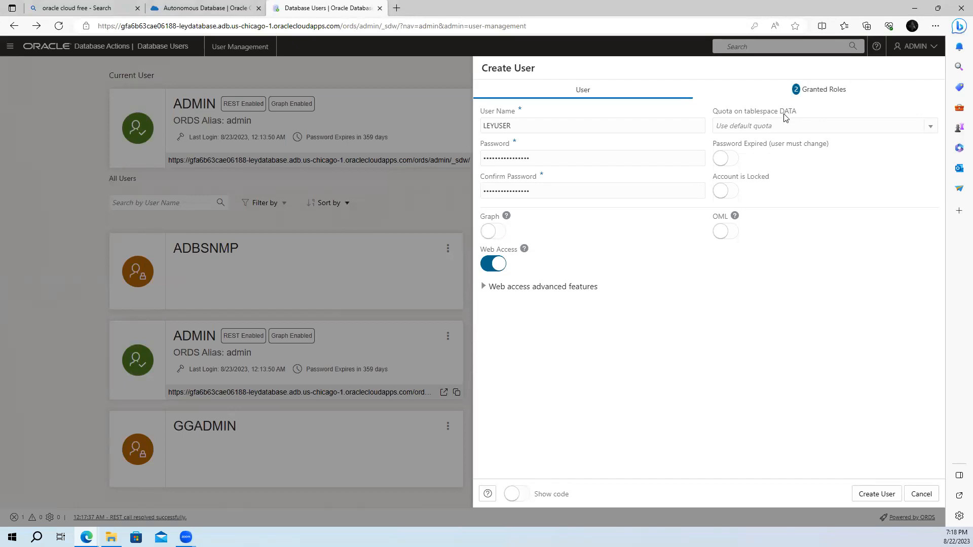
# Give LEYUSER an UNLIMITED quota on tablespace DATA and create the account.
pyautogui.click(784, 126)
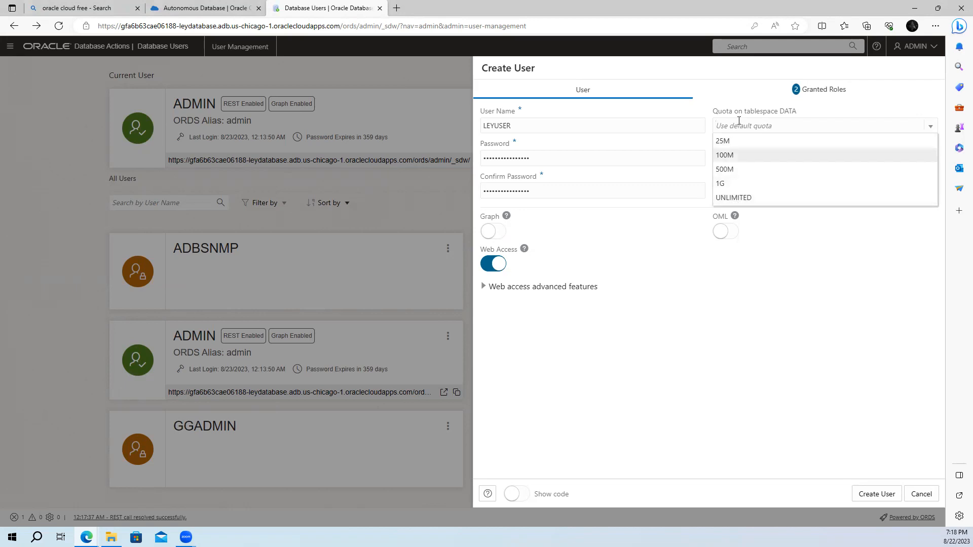
pyautogui.click(734, 198)
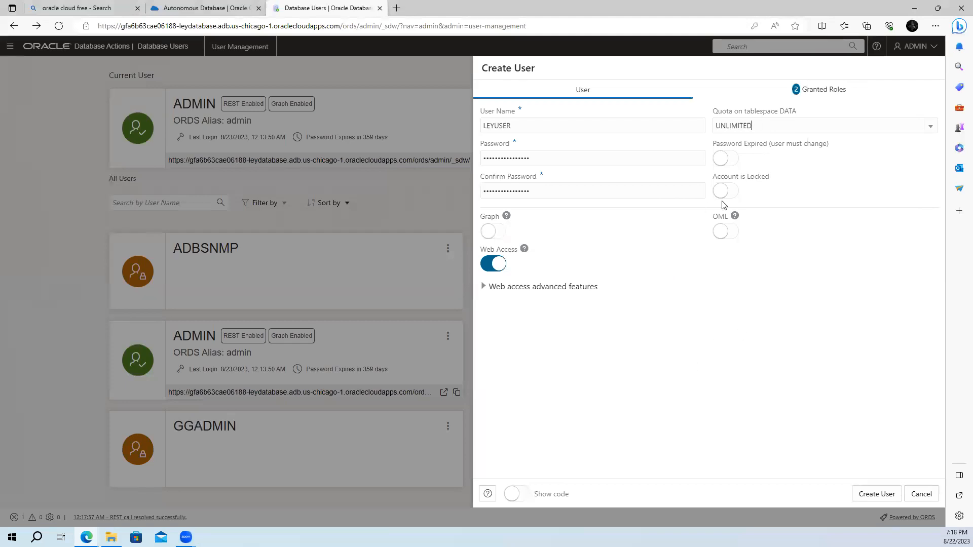
pyautogui.click(724, 232)
pyautogui.click(724, 232)
pyautogui.click(876, 498)
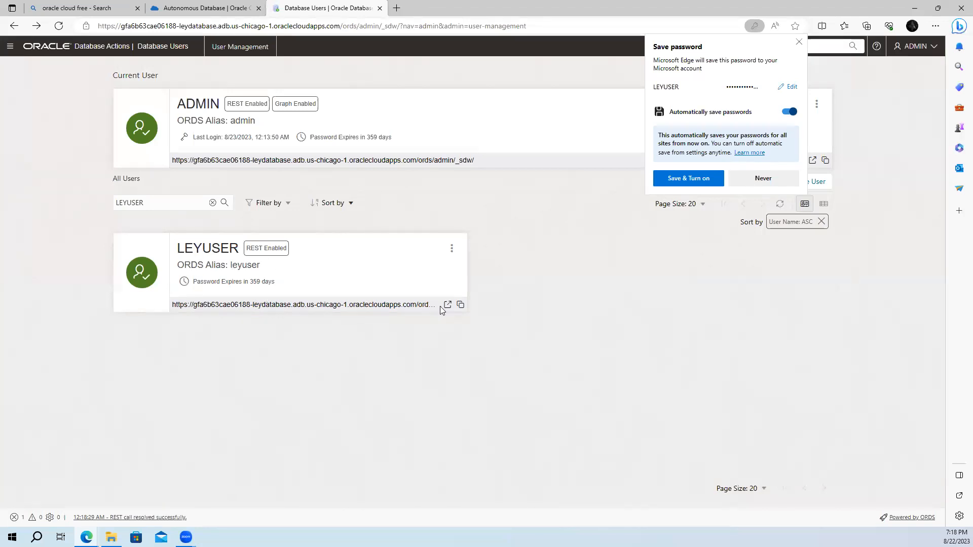
pyautogui.click(799, 42)
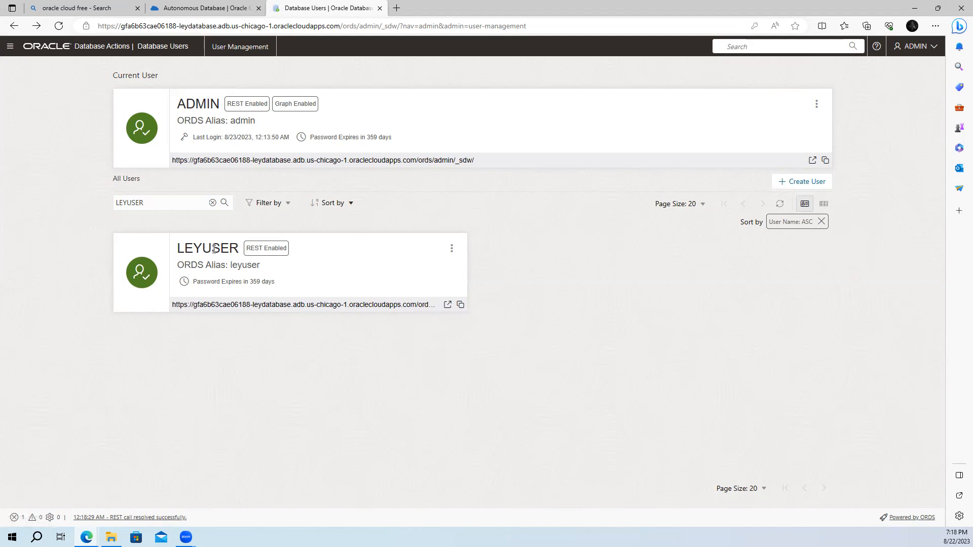
# Open LEYUSER's web access in a new tab and sign in as leyuser with its password.
pyautogui.click(447, 304)
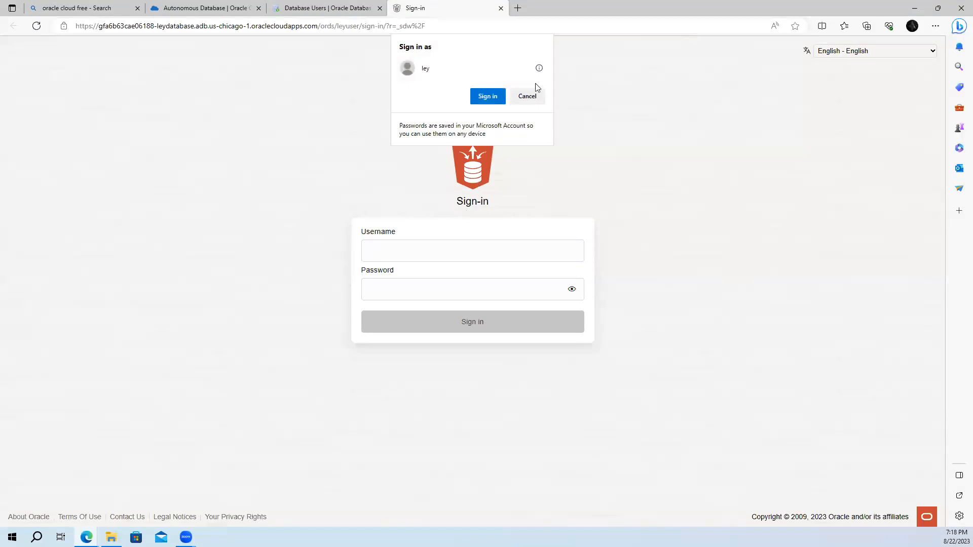
pyautogui.click(528, 89)
pyautogui.click(473, 248)
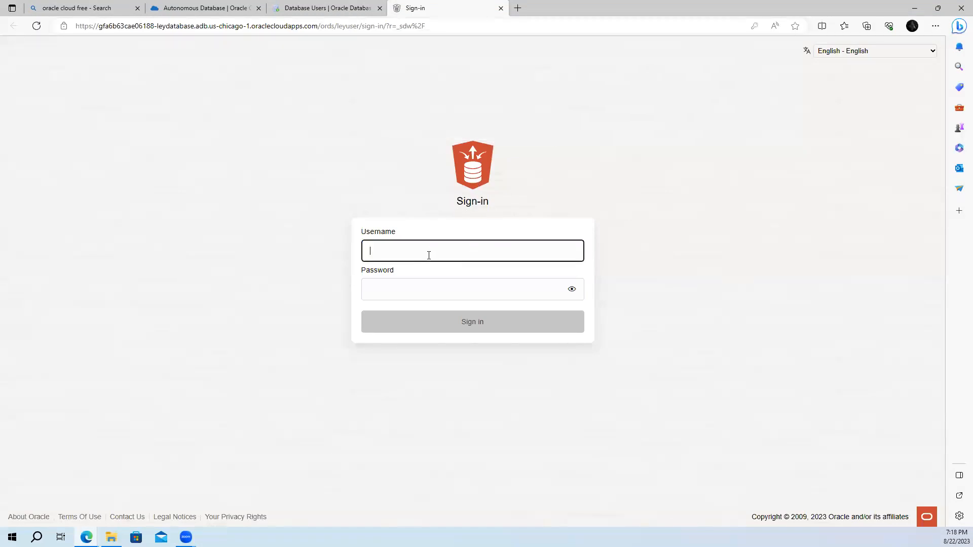
pyautogui.write('leyuser')
pyautogui.press('Tab')
pyautogui.write('••')
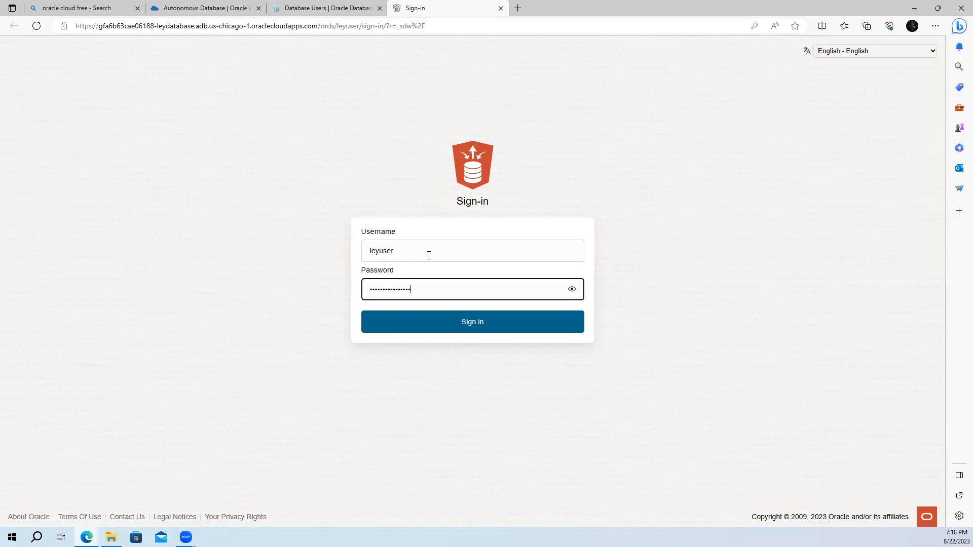
pyautogui.press('Return')
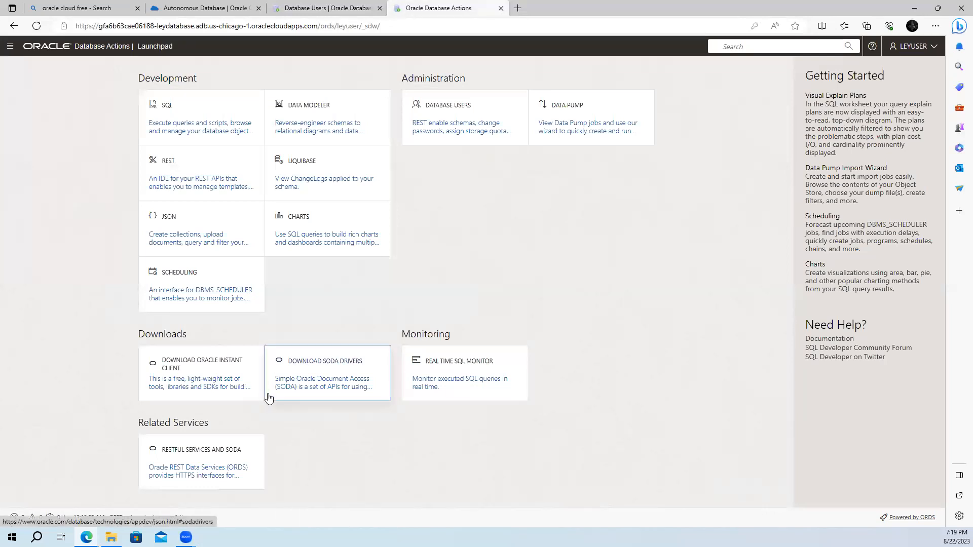
# Open a SQL worksheet from the Launchpad's Development tools.
pyautogui.moveTo(302, 399)
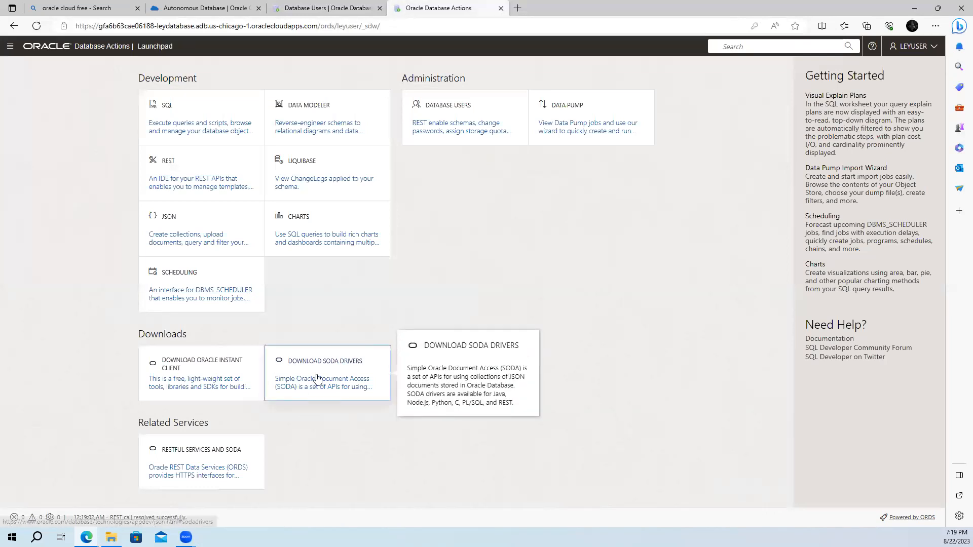
pyautogui.click(183, 124)
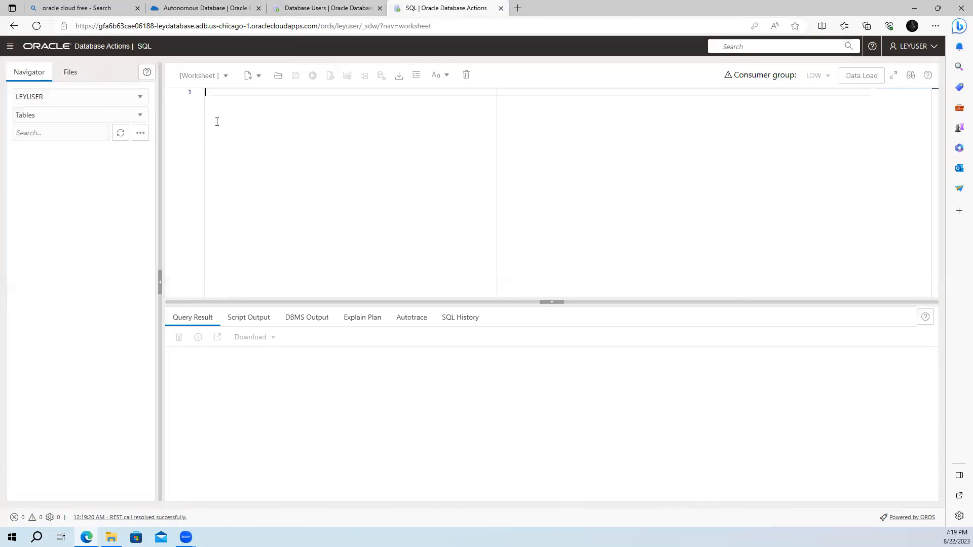
# Run show user as a script to confirm the session is LEYUSER, enlarging the output pane.
pyautogui.write('show user')
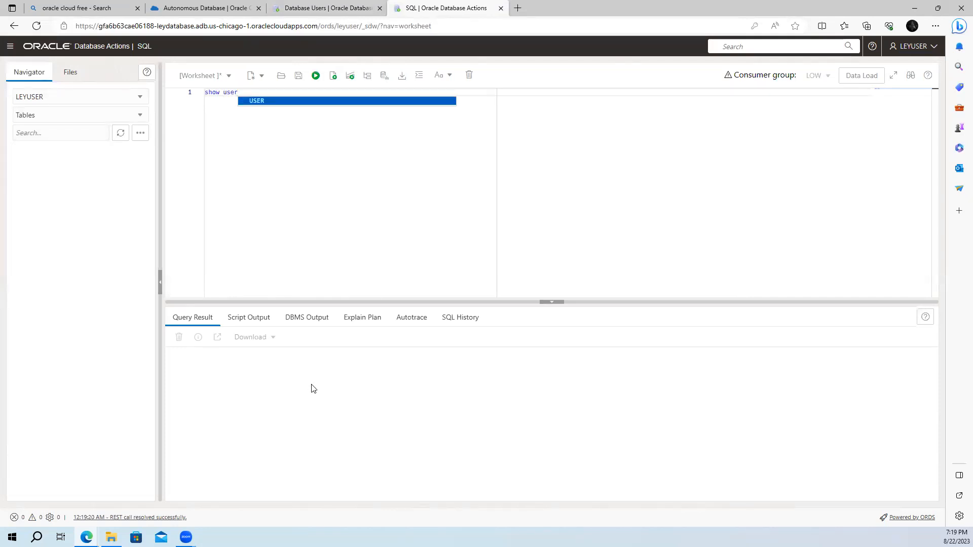
pyautogui.click(318, 77)
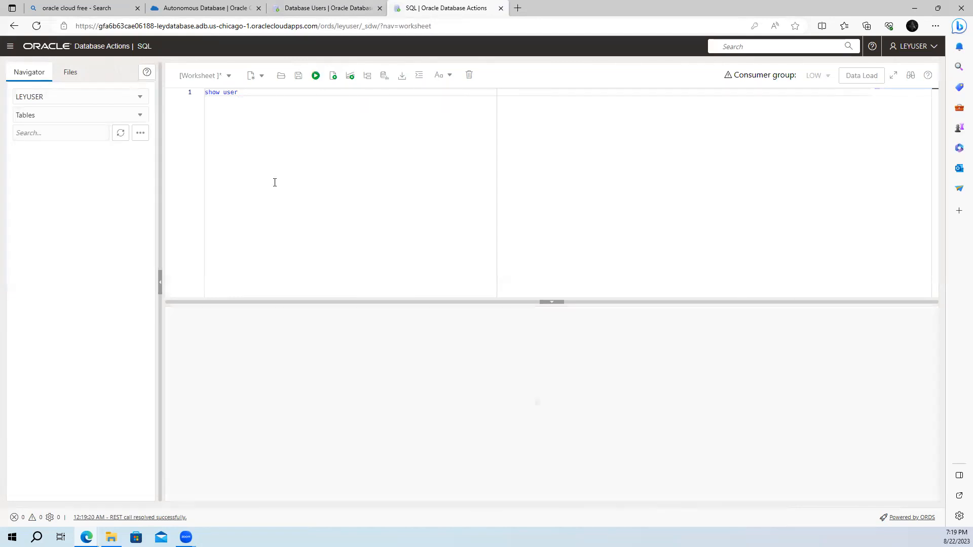
pyautogui.moveTo(241, 302); pyautogui.dragTo(242, 267)
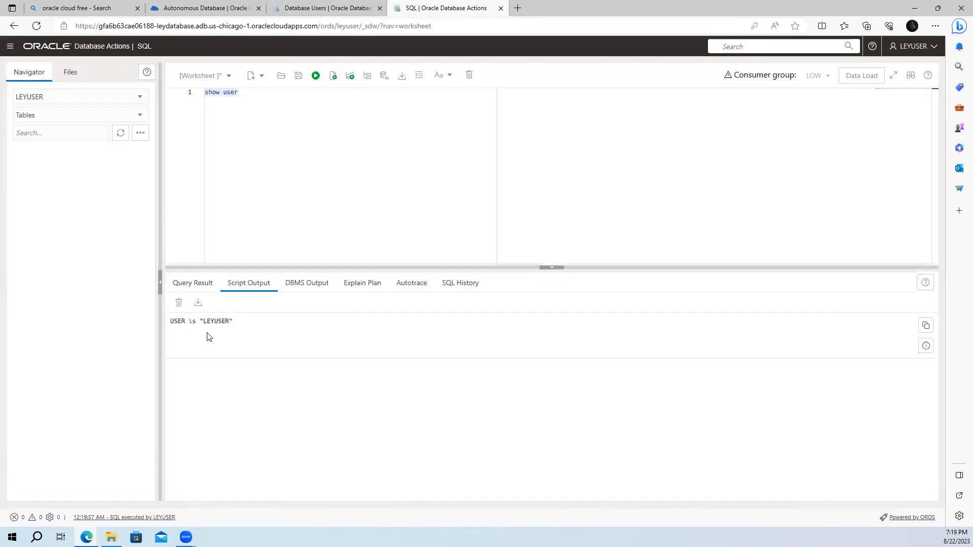
pyautogui.moveTo(254, 330); pyautogui.dragTo(170, 320)
# Delete the show user statement from the worksheet editor.
pyautogui.click(237, 101)
pyautogui.hotkey('ctrl', 'a')
pyautogui.press('BackSpace')
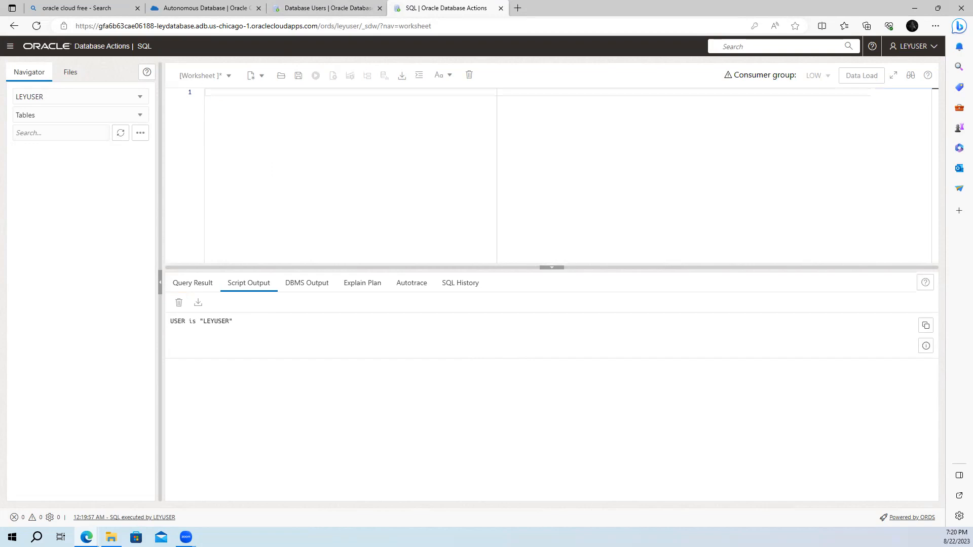
# Drag JLDB_Build.sql from the Downloads folder into the LEYUSER worksheet editor.
pyautogui.hotkey('alt', 'Tab')
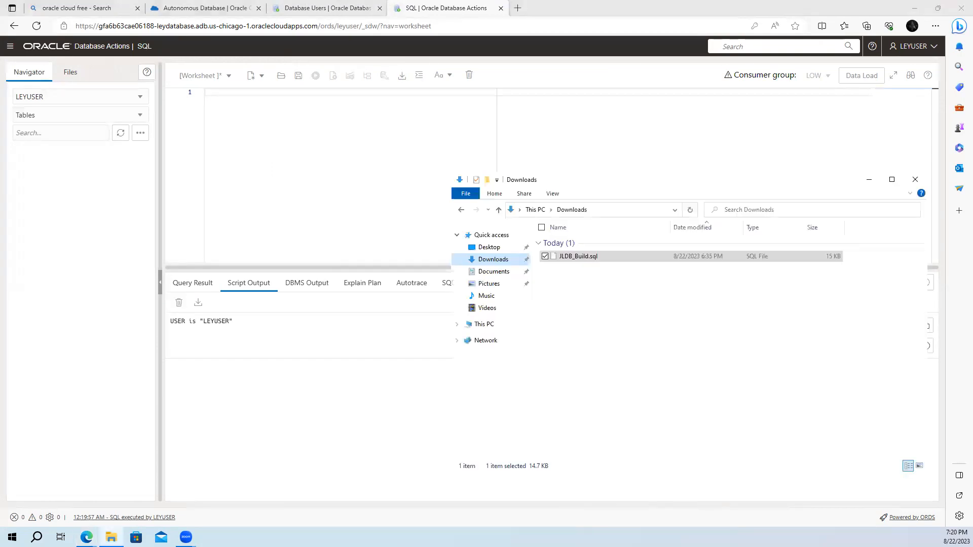
pyautogui.click(606, 330)
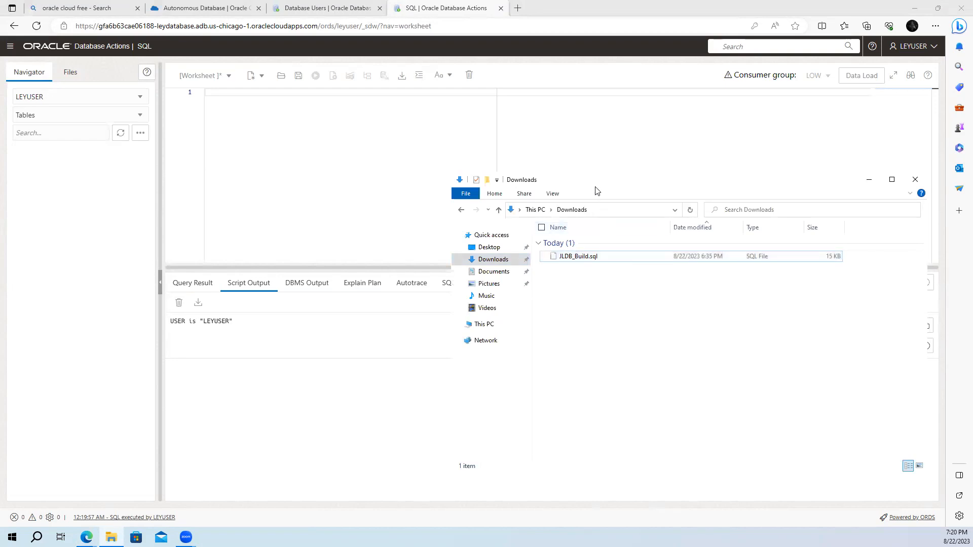
pyautogui.moveTo(596, 191); pyautogui.dragTo(600, 187)
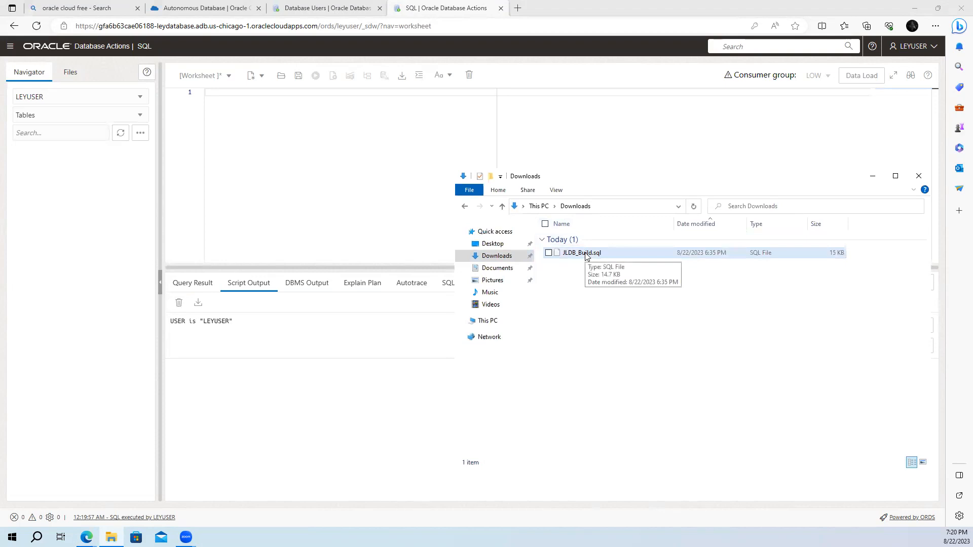
pyautogui.moveTo(585, 255); pyautogui.dragTo(311, 169)
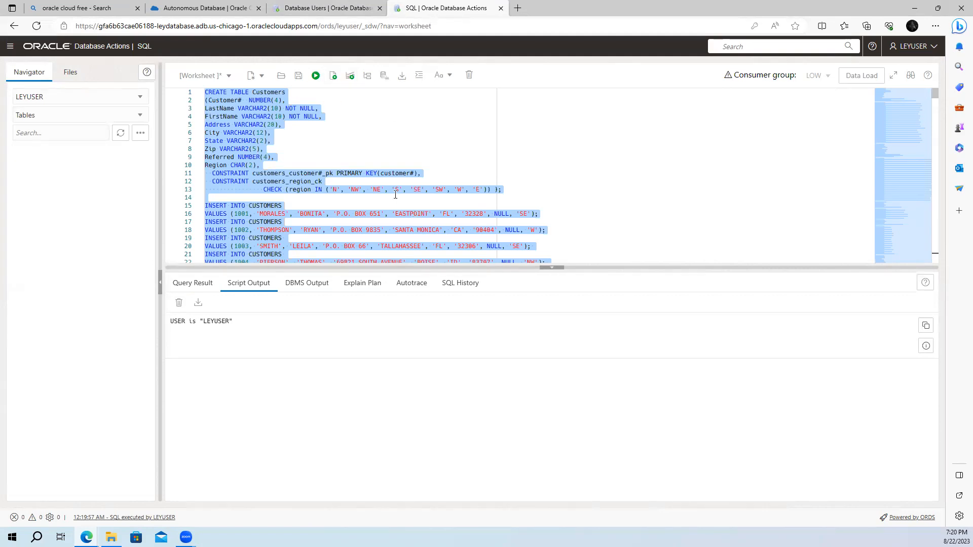
# Run the whole JLDB_Build.sql script in the worksheet.
pyautogui.scroll(-9, 384, 204)
pyautogui.scroll(9, 344, 166)
pyautogui.click(328, 134)
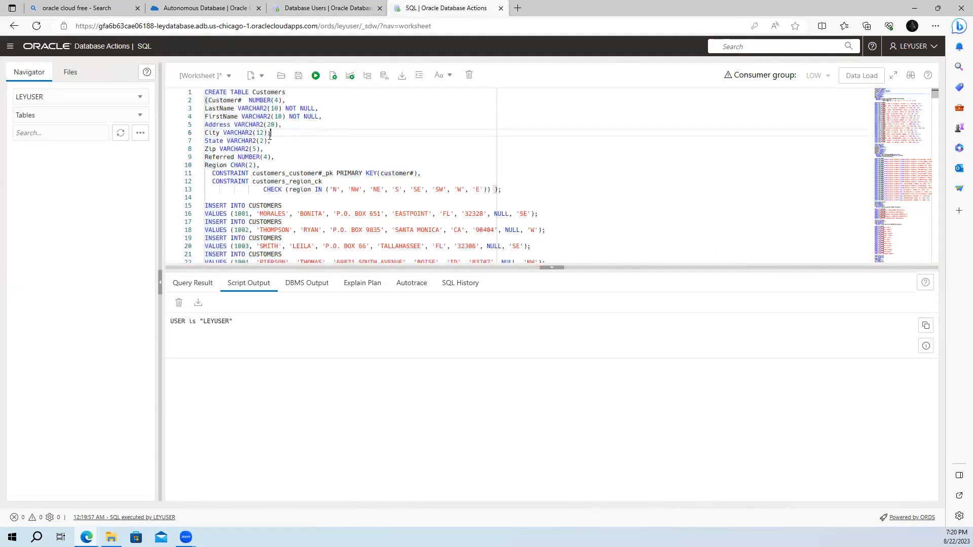
pyautogui.scroll(-6, 250, 148)
pyautogui.scroll(6, 321, 91)
pyautogui.click(333, 79)
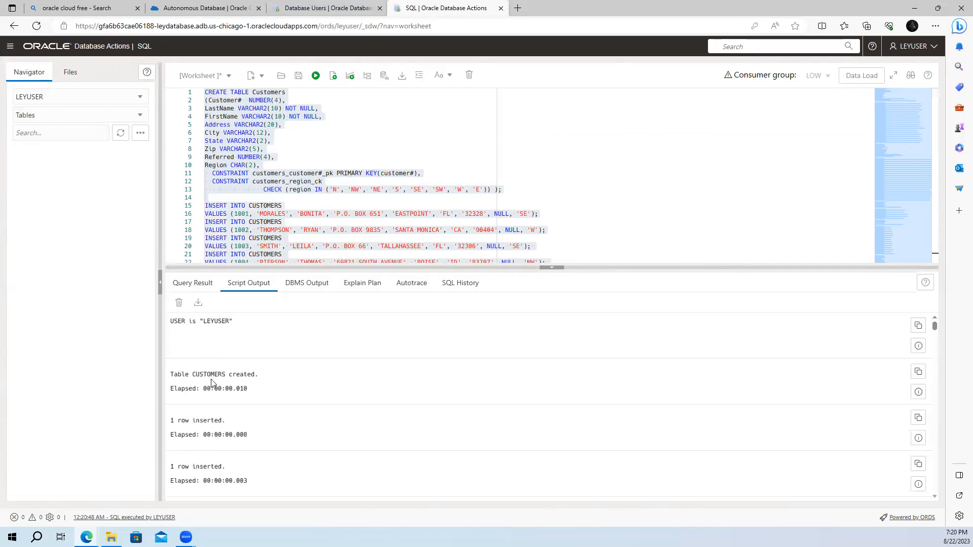
# Review the output for created tables like ACCTMANAGER and ORDERITEMS, then enlarge the editor.
pyautogui.scroll(-5, 220, 400)
pyautogui.scroll(-5, 219, 401)
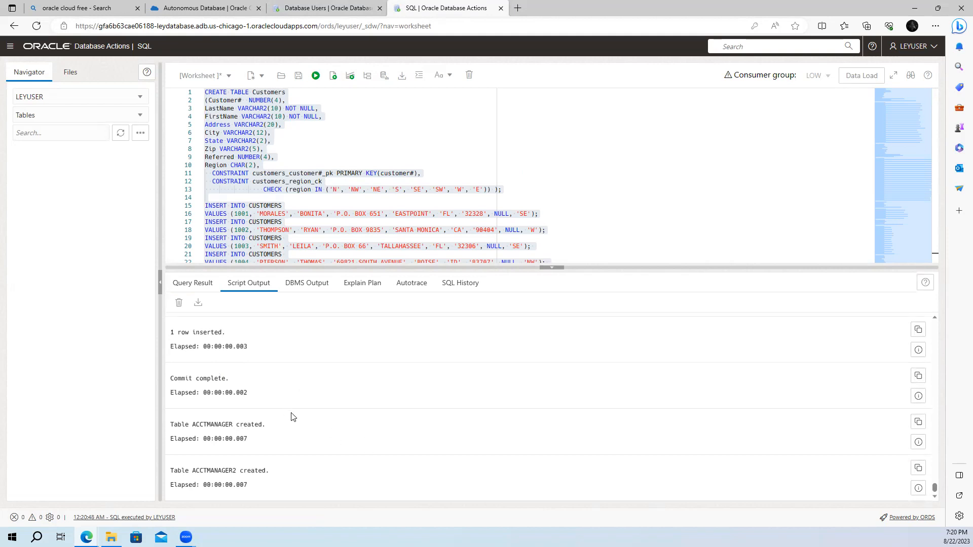
pyautogui.scroll(3, 293, 414)
pyautogui.scroll(4, 293, 414)
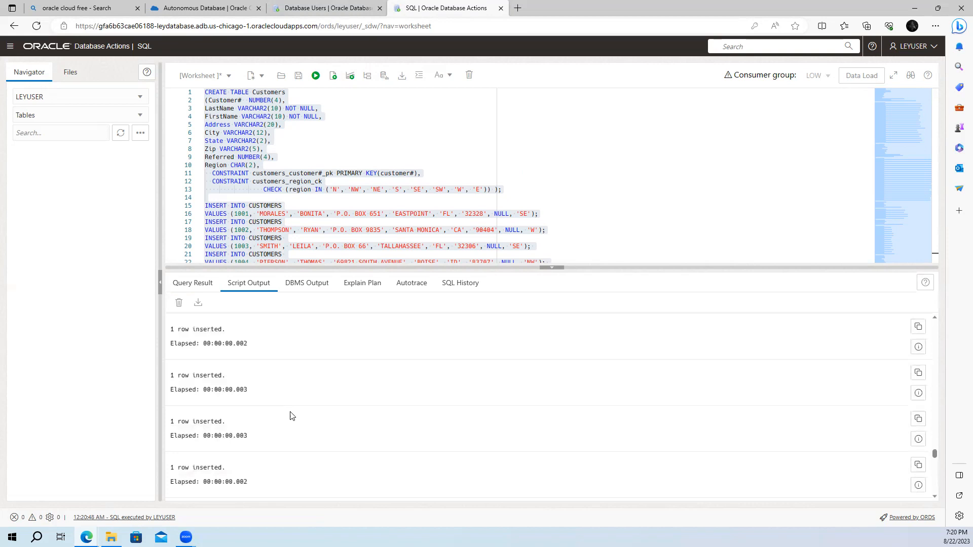
pyautogui.scroll(5, 293, 416)
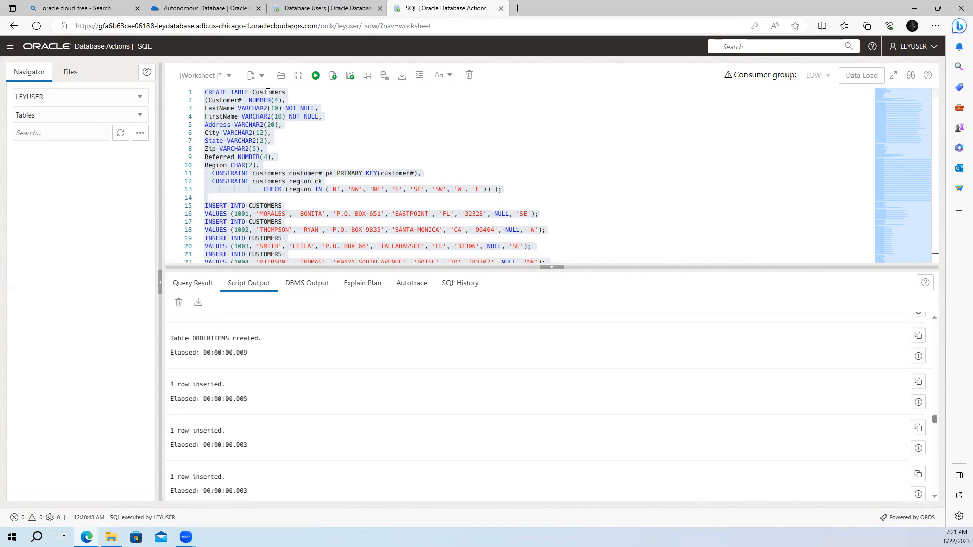
pyautogui.click(310, 158)
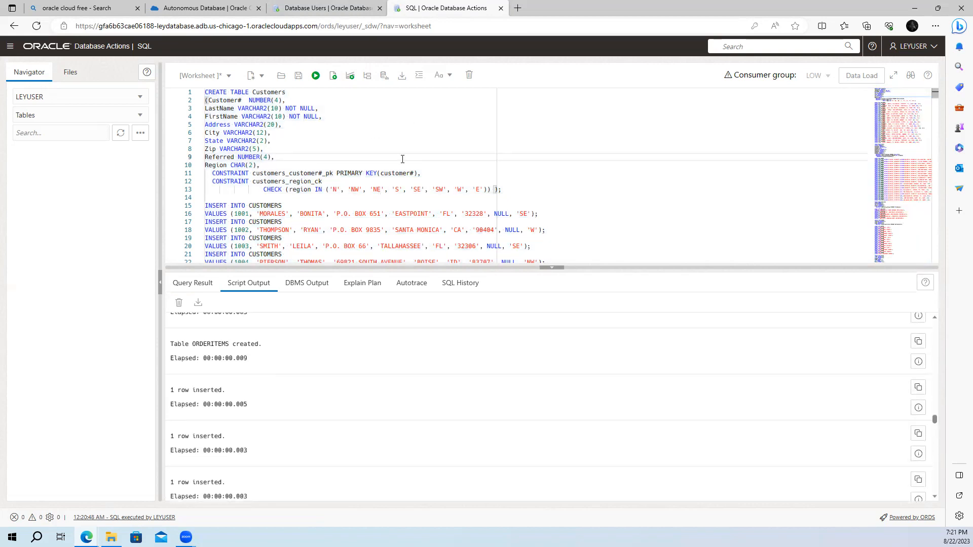
pyautogui.click(324, 165)
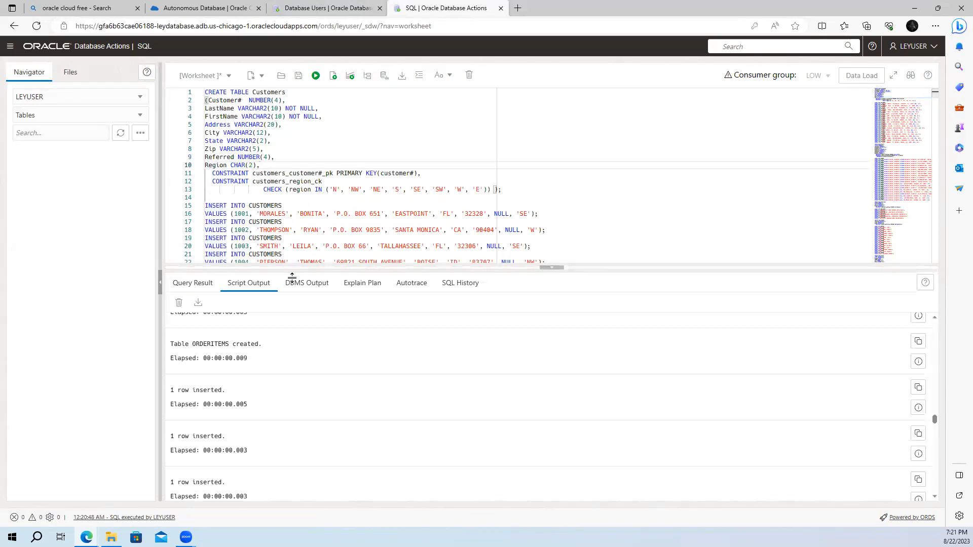
pyautogui.moveTo(290, 268); pyautogui.dragTo(291, 324)
pyautogui.click(343, 189)
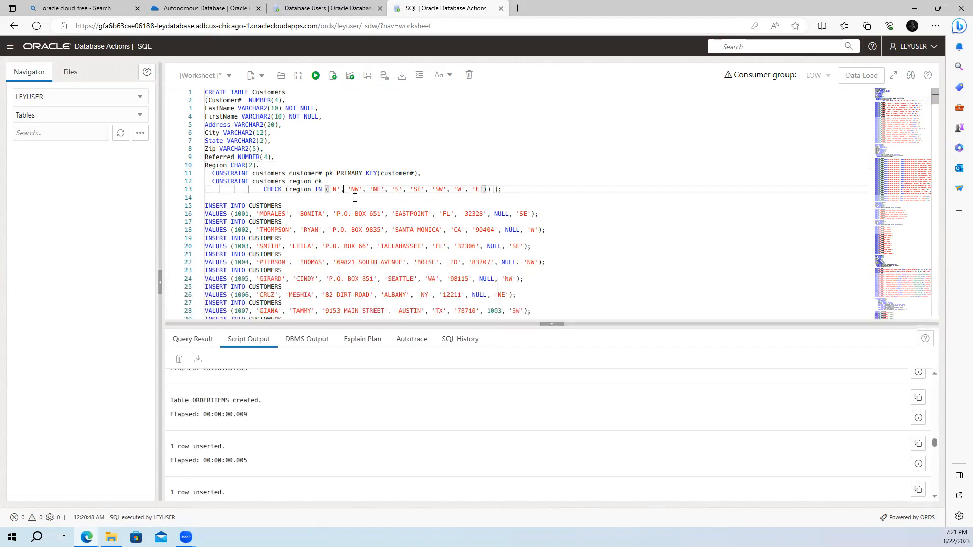
# Clear the worksheet's SQL and empty the Script Output panel.
pyautogui.click(469, 75)
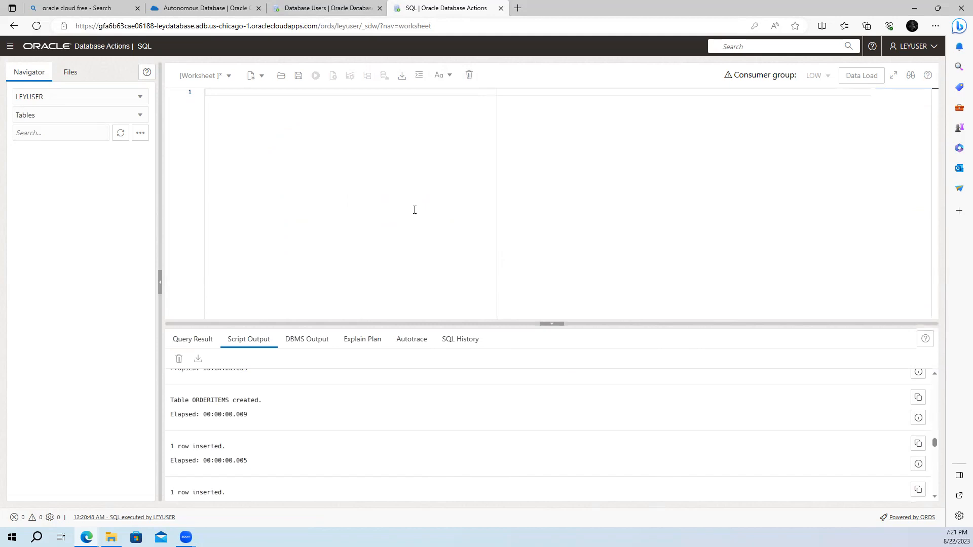
pyautogui.click(179, 359)
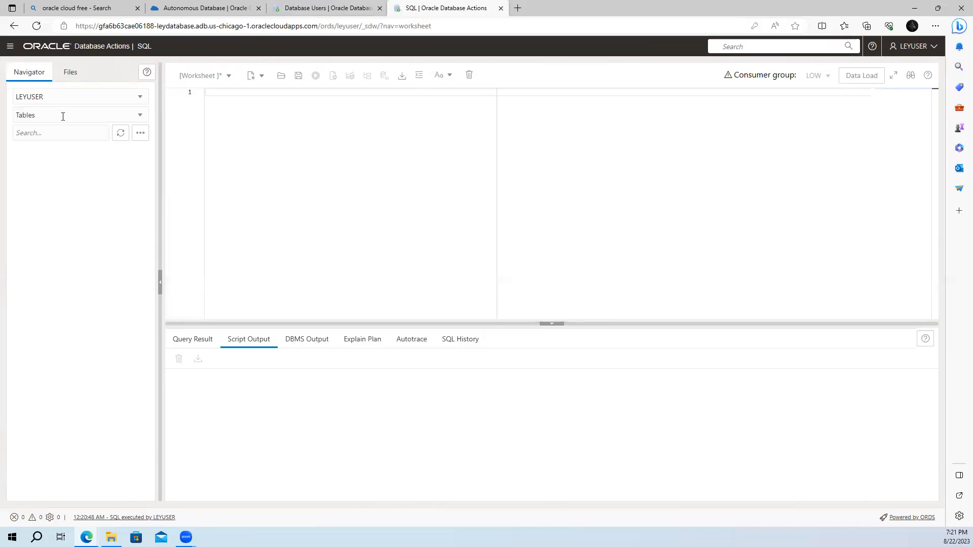
# Switch the Navigator to Tables and refresh to list ACCTMANAGER through PUBLISHER.
pyautogui.click(127, 115)
pyautogui.scroll(-3, 44, 183)
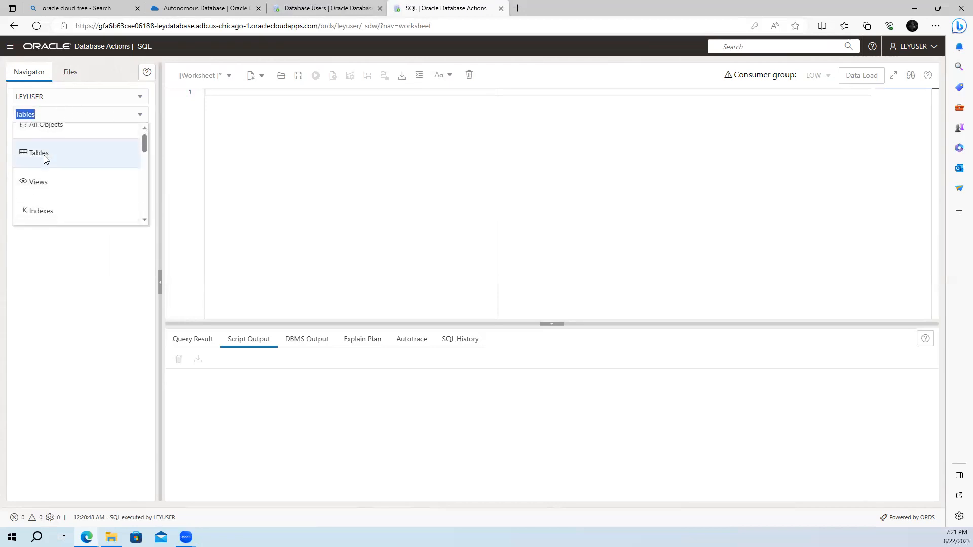
pyautogui.scroll(-4, 43, 186)
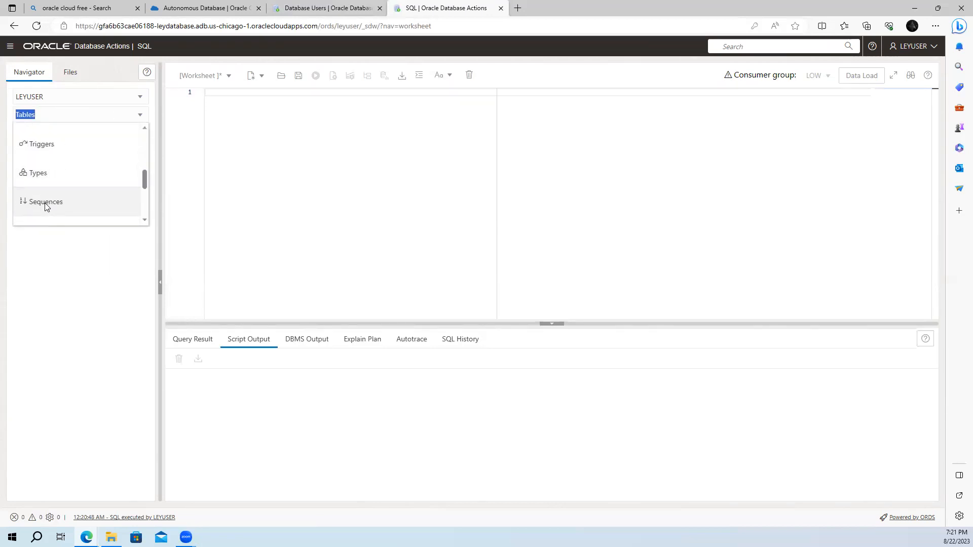
pyautogui.scroll(7, 61, 208)
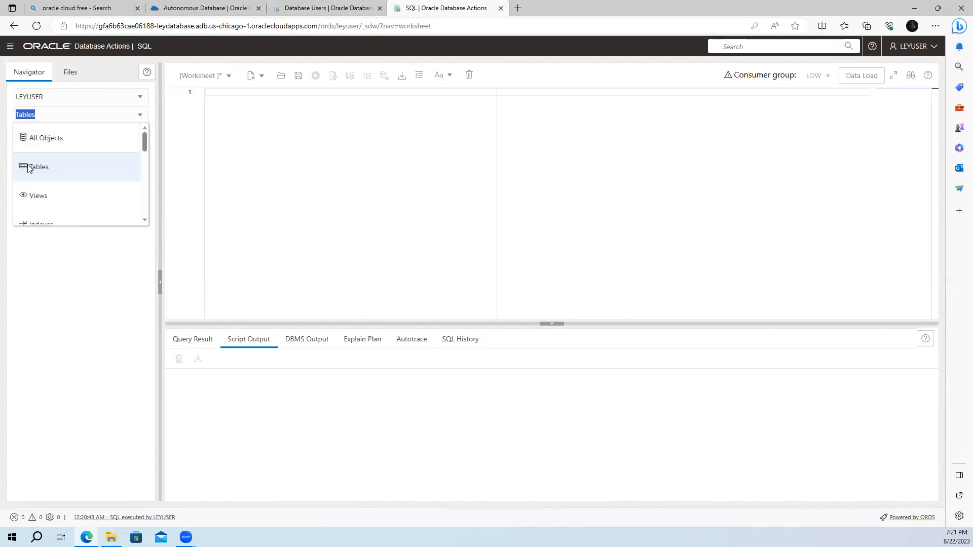
pyautogui.click(41, 170)
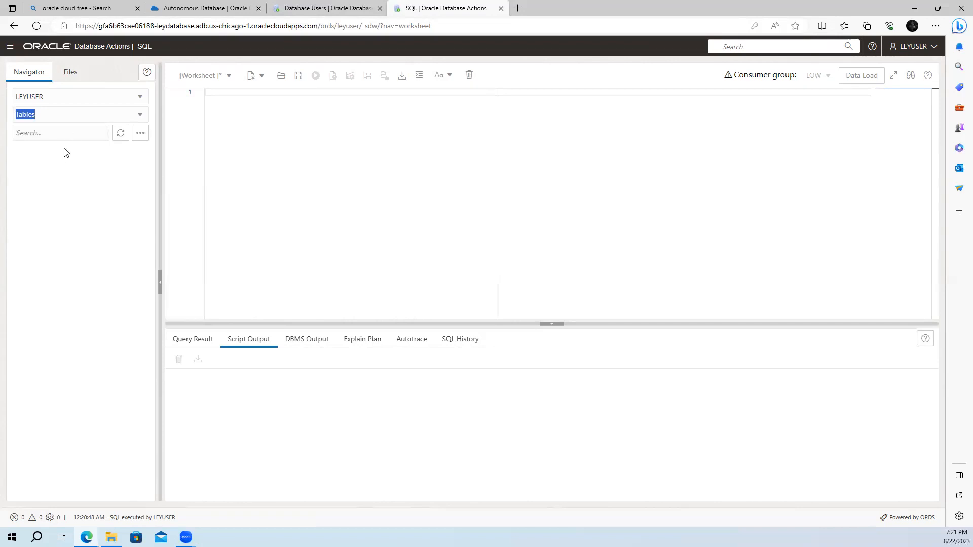
pyautogui.click(120, 133)
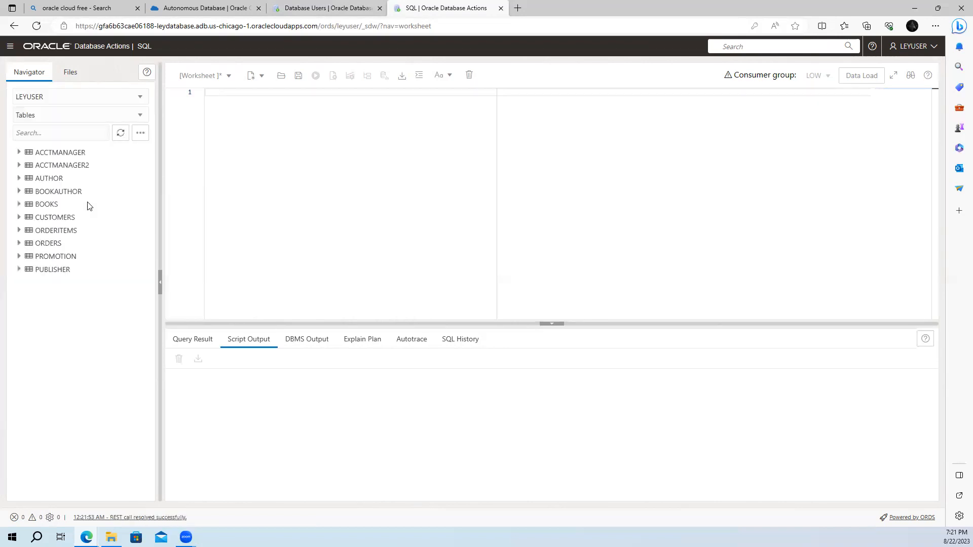
pyautogui.click(113, 117)
pyautogui.click(76, 161)
pyautogui.click(121, 134)
# Expand and collapse ACCTMANAGER and ACCTMANAGER2 to inspect their columns.
pyautogui.click(57, 186)
pyautogui.click(26, 153)
pyautogui.click(19, 152)
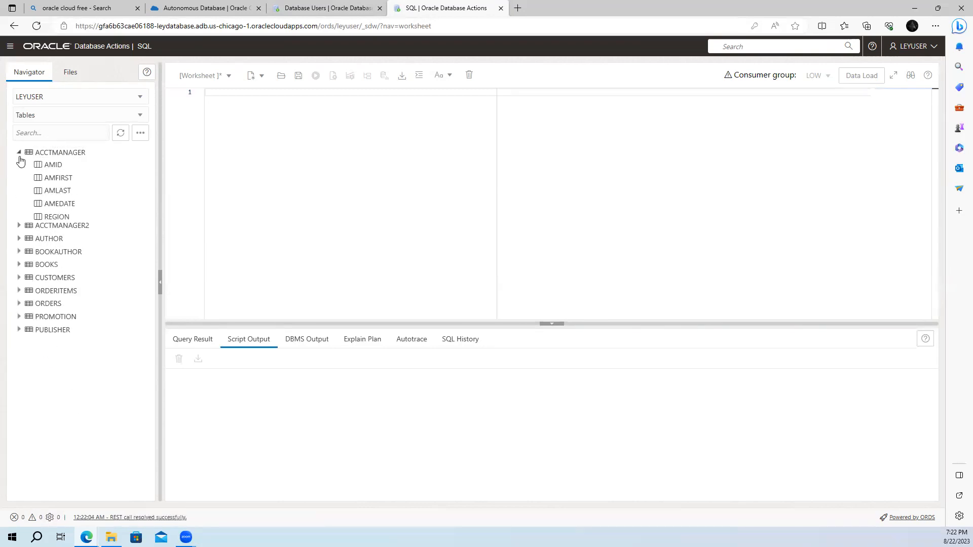
pyautogui.click(19, 230)
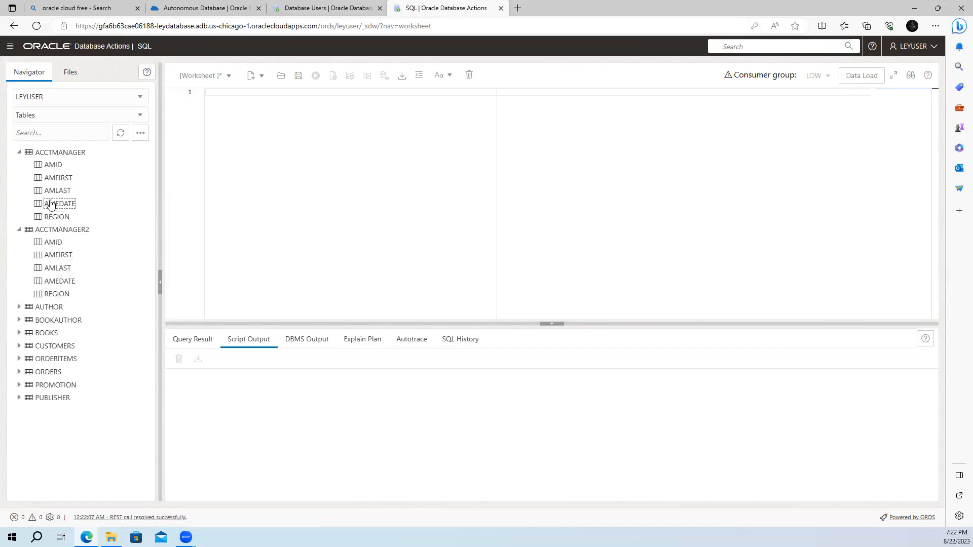
pyautogui.click(19, 230)
pyautogui.click(19, 152)
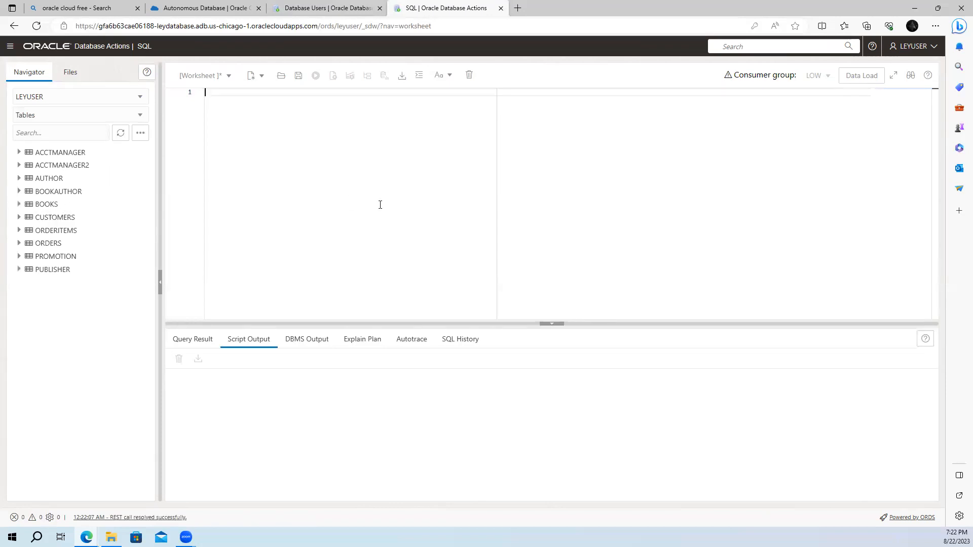
# Run select * from books; and enlarge the results grid to view all 14 rows.
pyautogui.write('select * from bo')
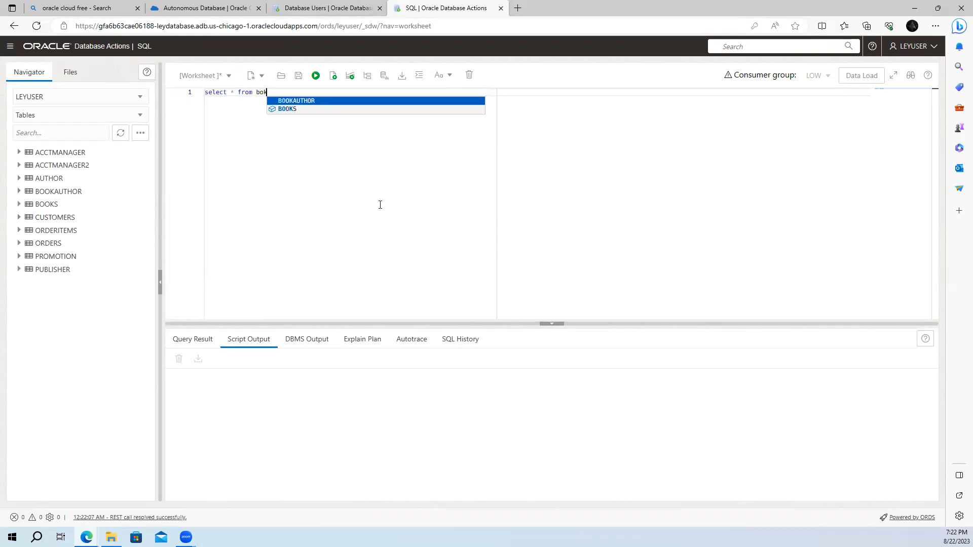
pyautogui.write('oks')
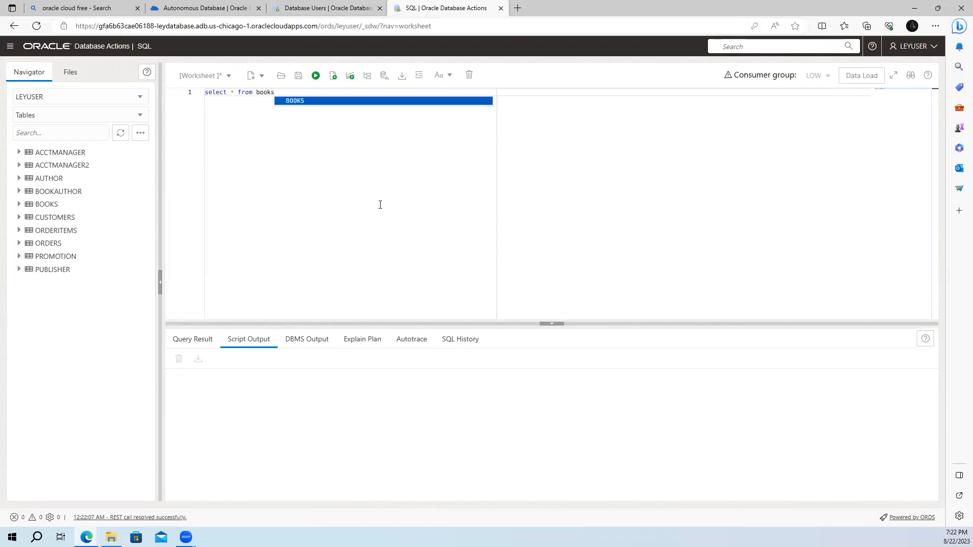
pyautogui.write(';')
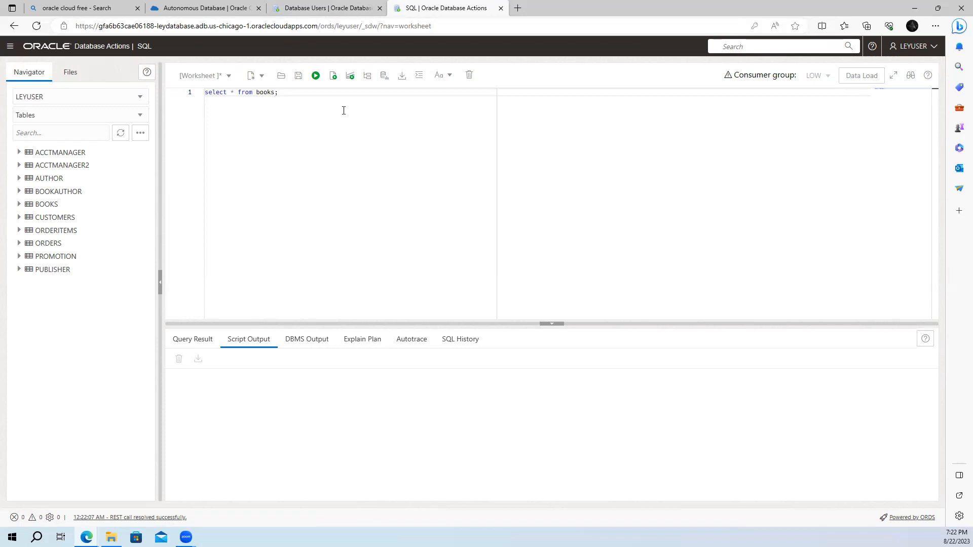
pyautogui.click(315, 76)
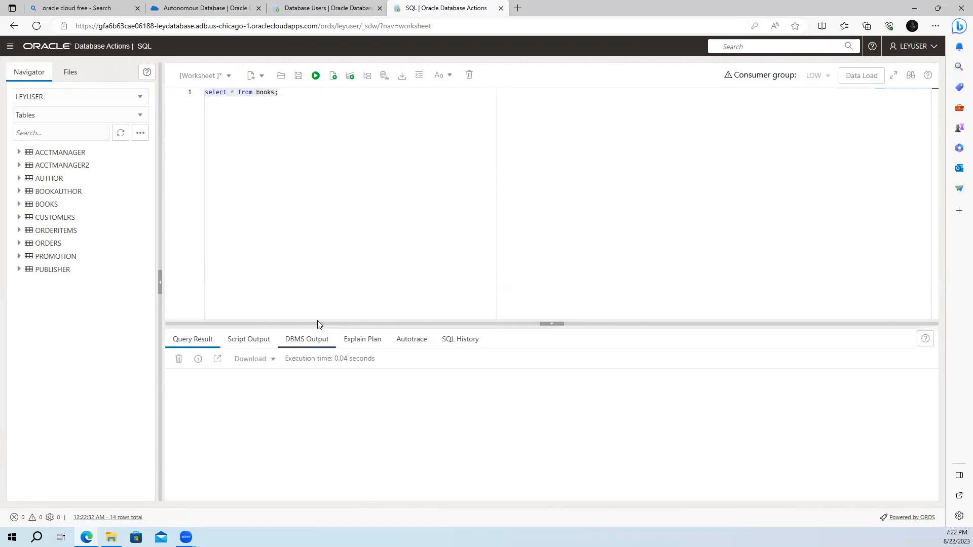
pyautogui.moveTo(315, 321); pyautogui.dragTo(307, 238)
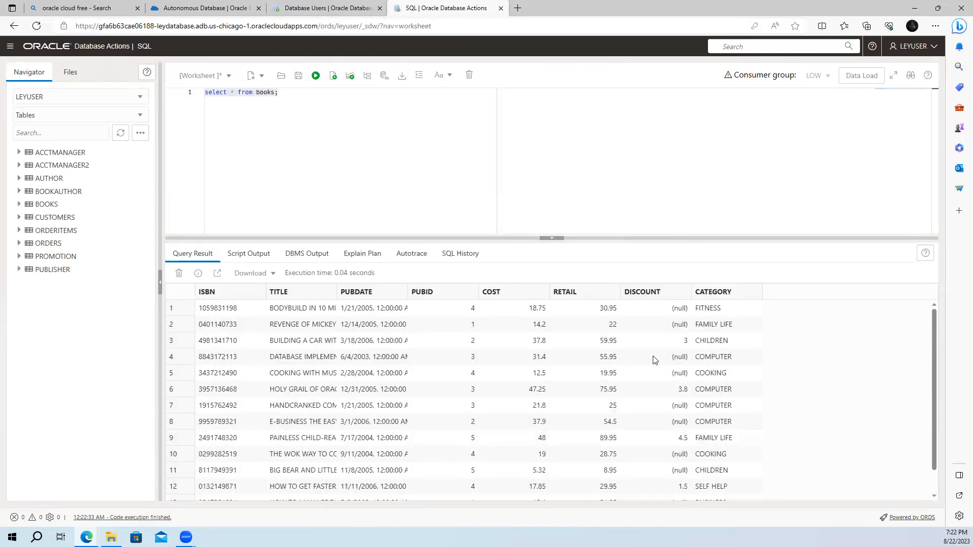
pyautogui.scroll(-2, 567, 396)
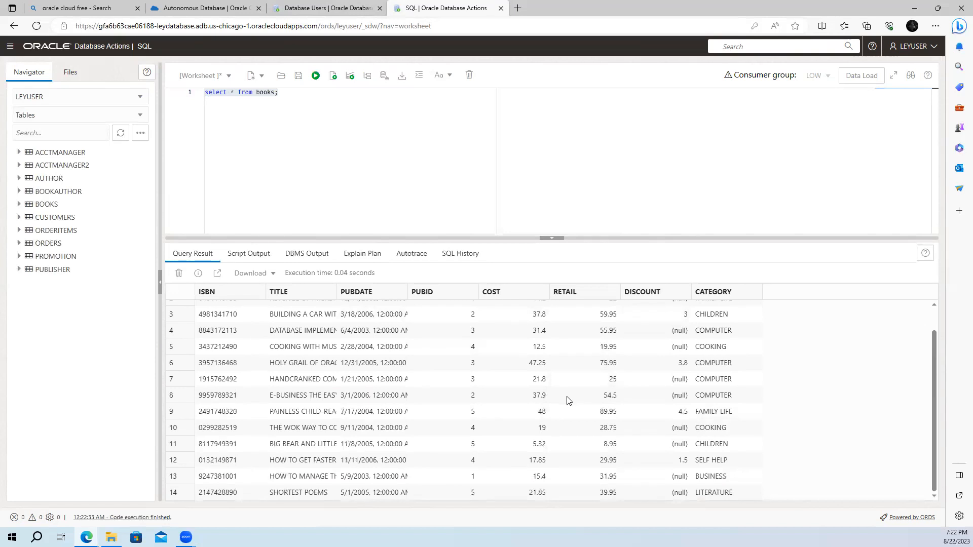
pyautogui.scroll(2, 567, 400)
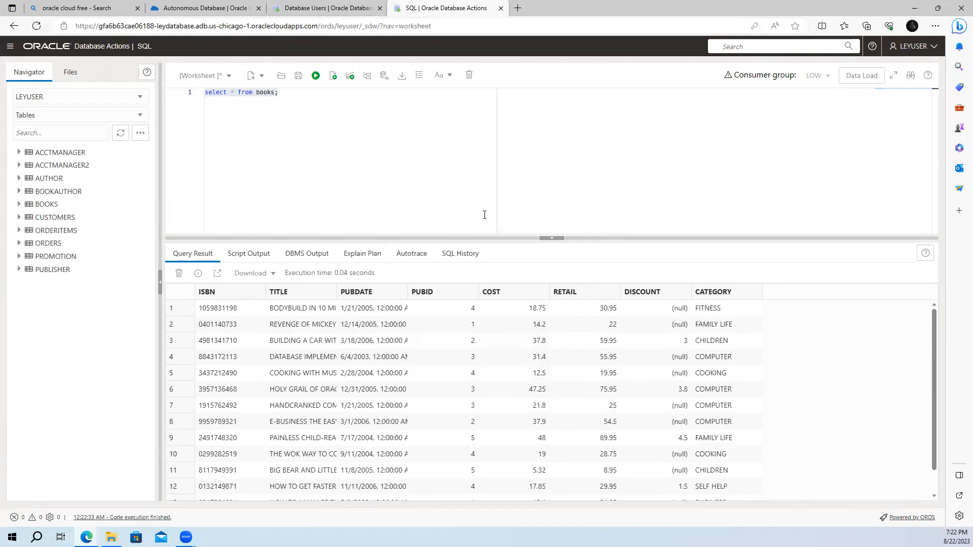